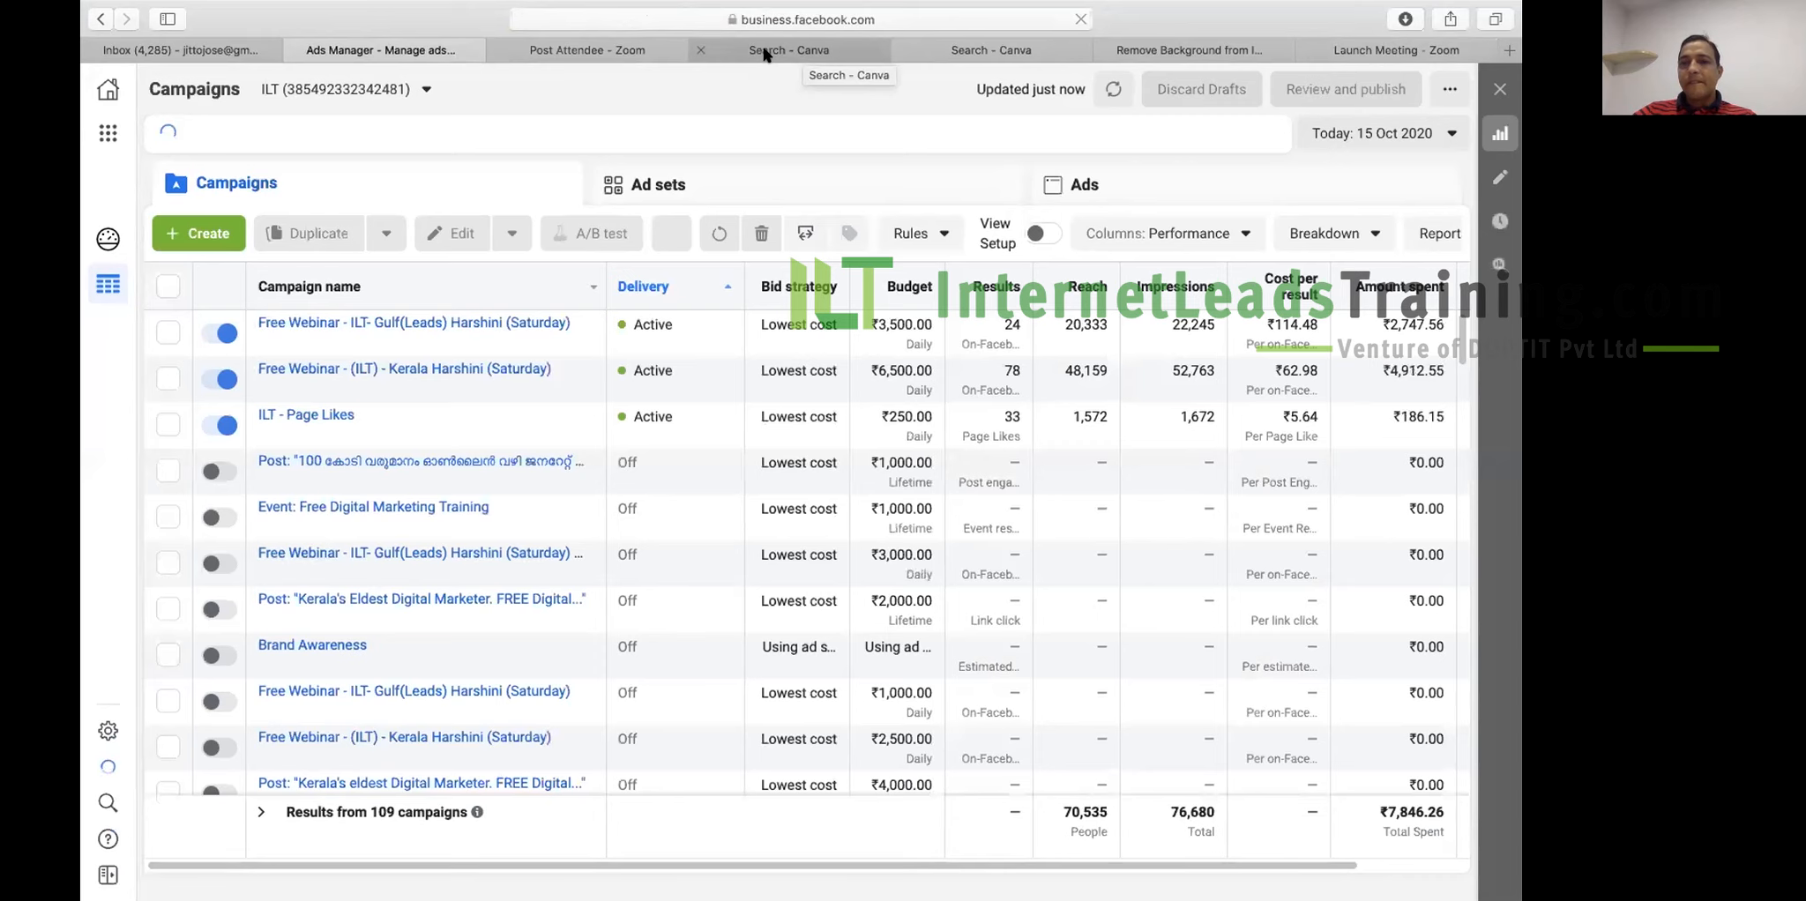
- Open Google Ads in an existing browser tab and sign in with the manager account
click(764, 55)
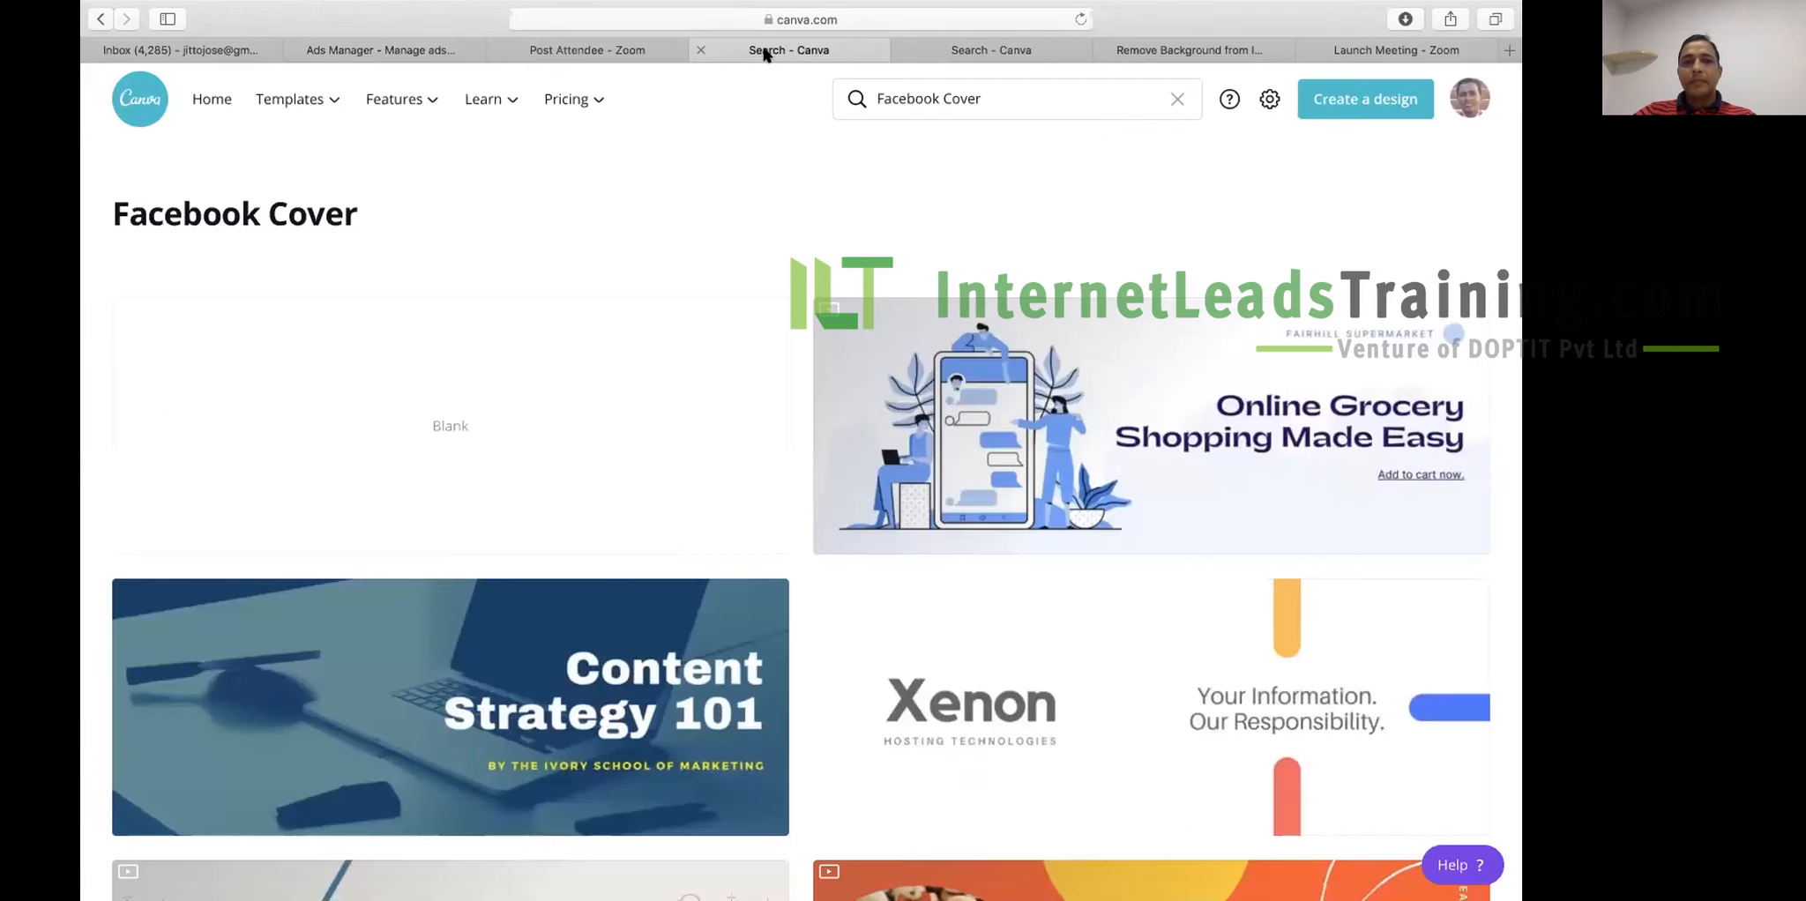
click(633, 53)
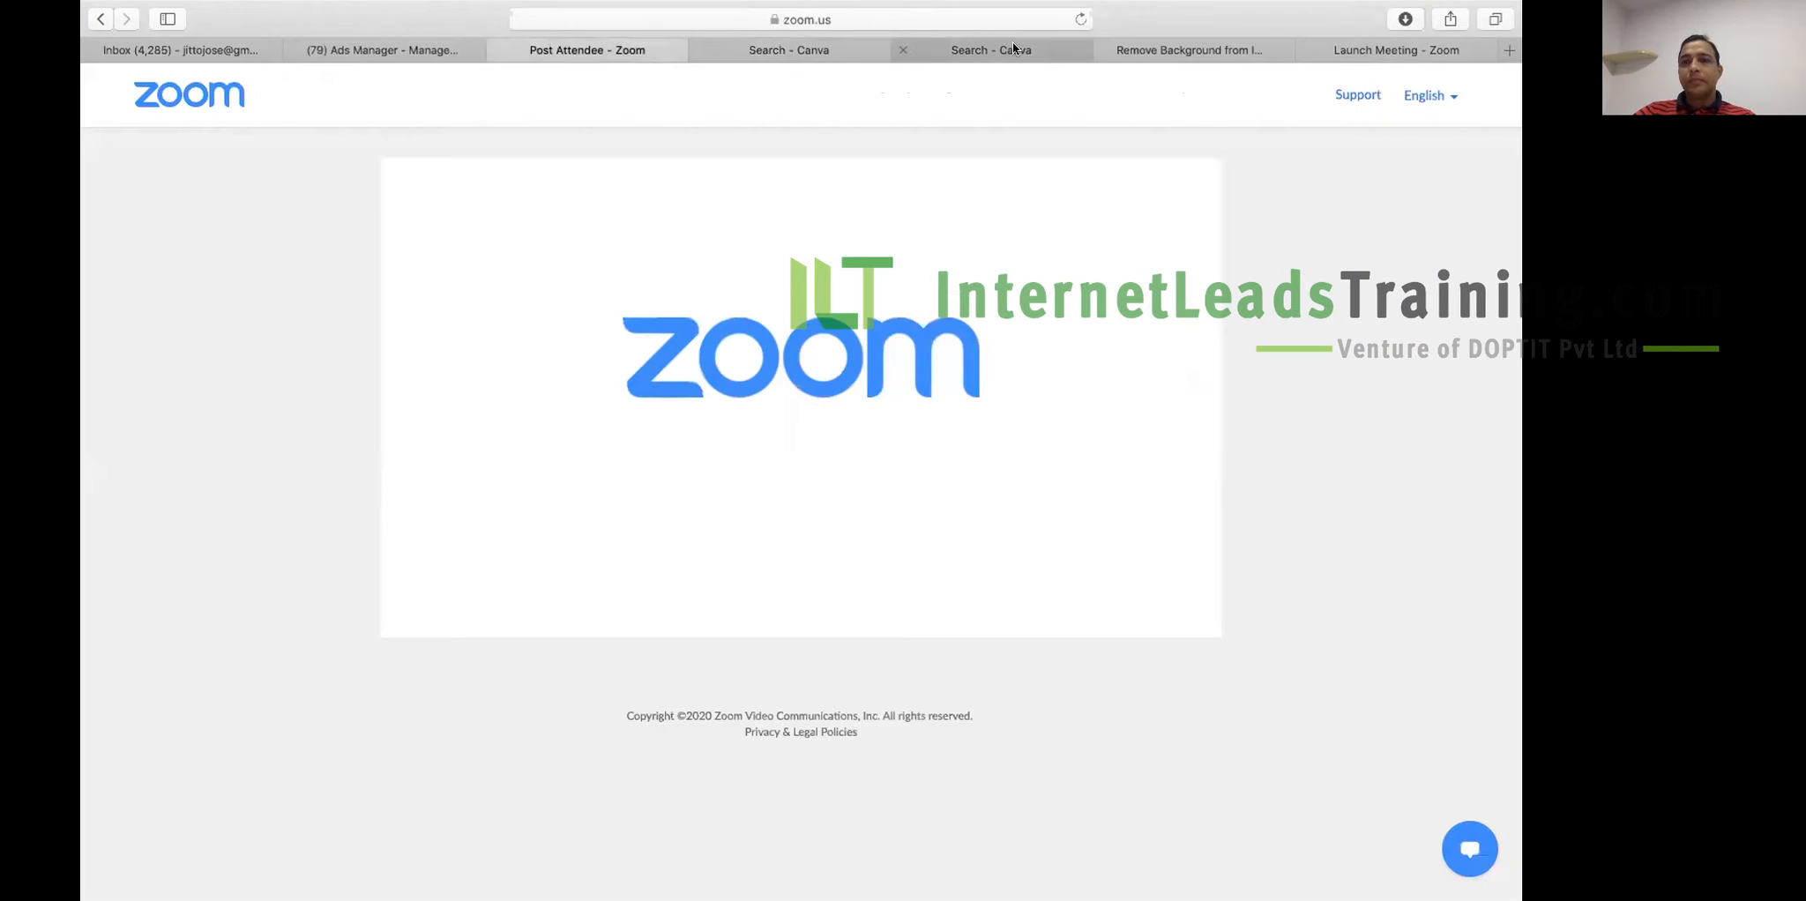
click(1014, 46)
click(971, 19)
text(ad)
key(Return)
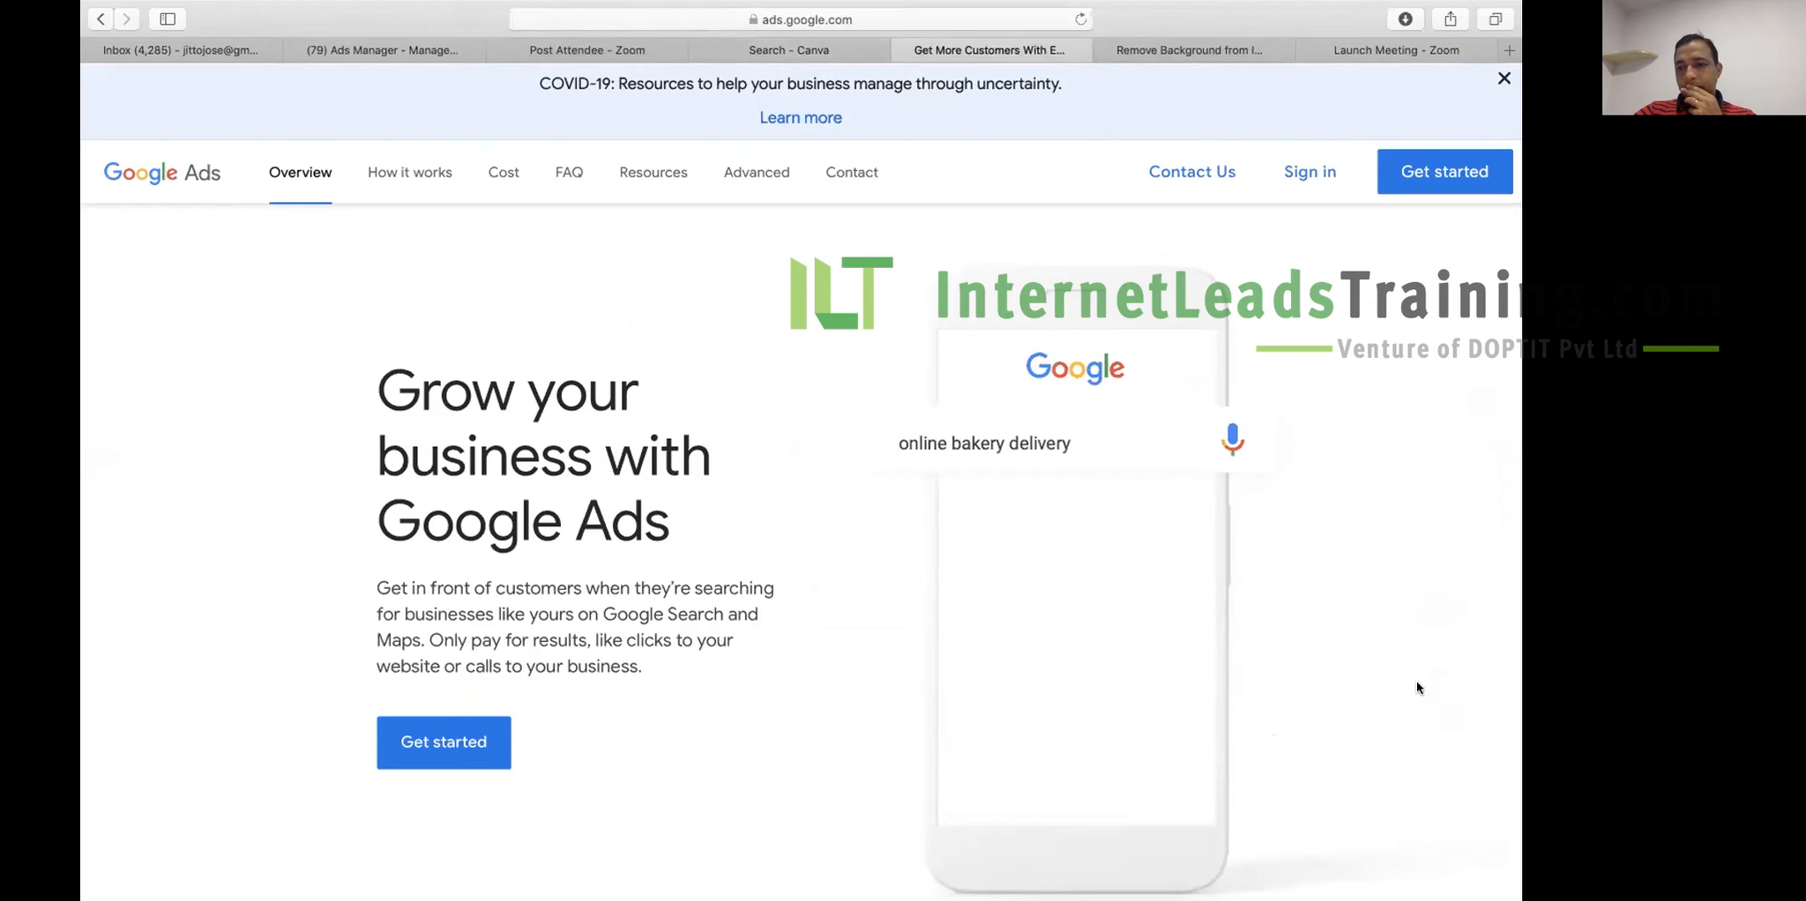
click(1315, 173)
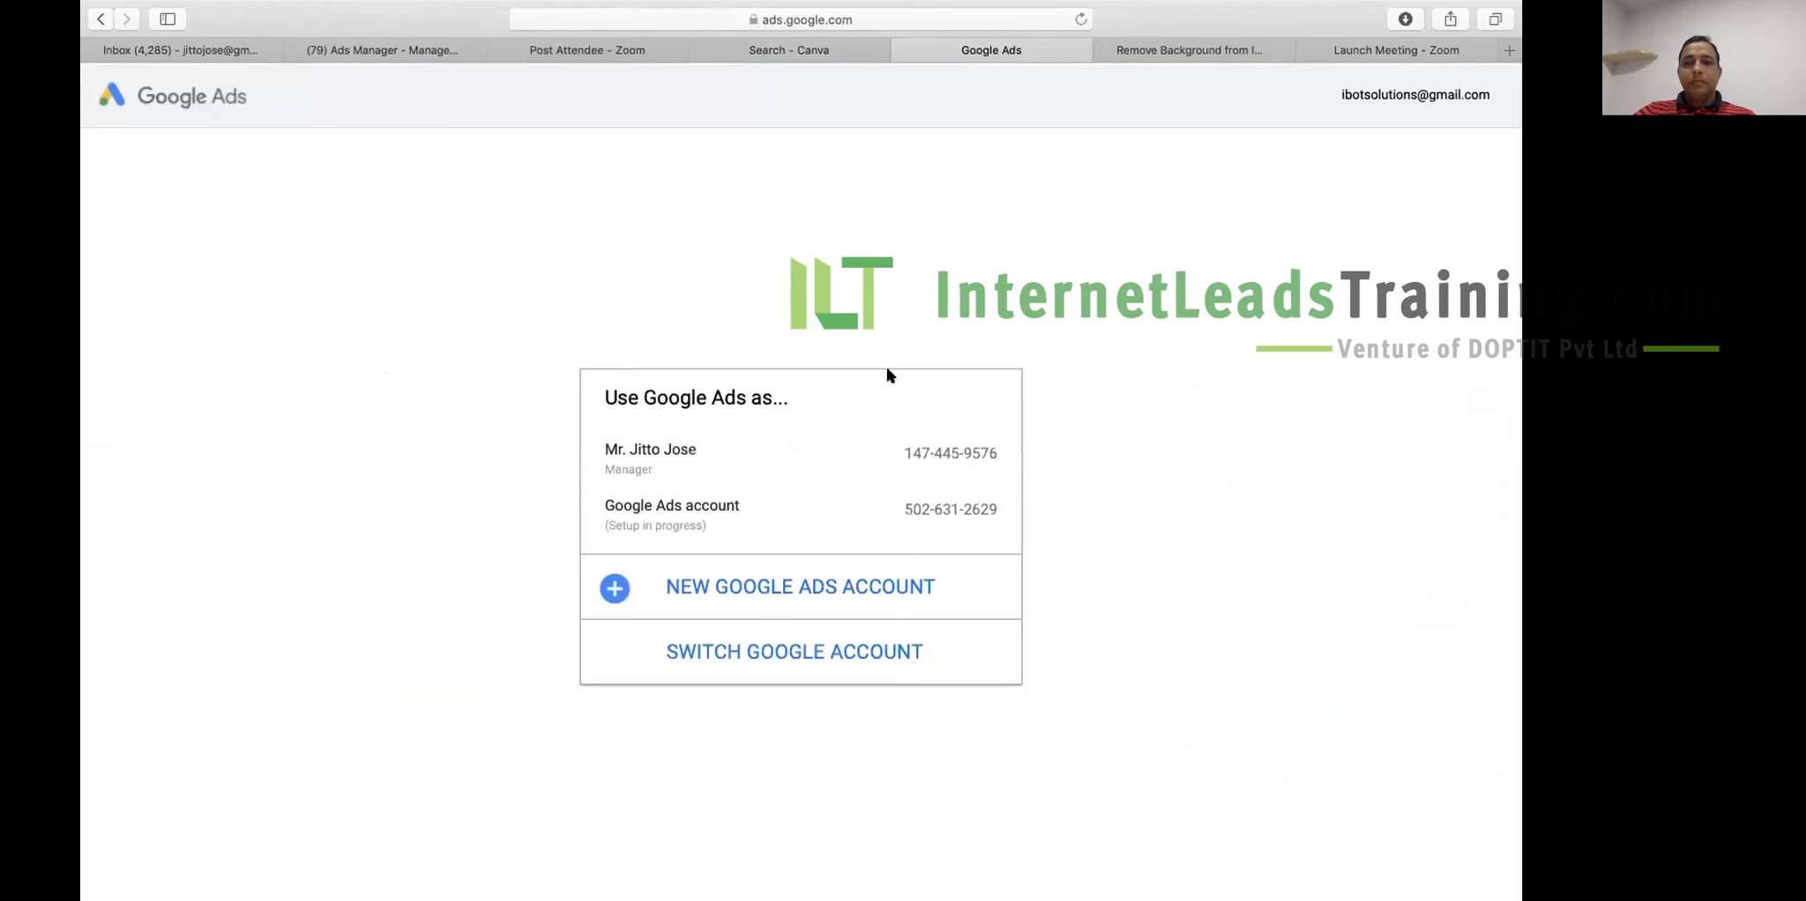
click(699, 450)
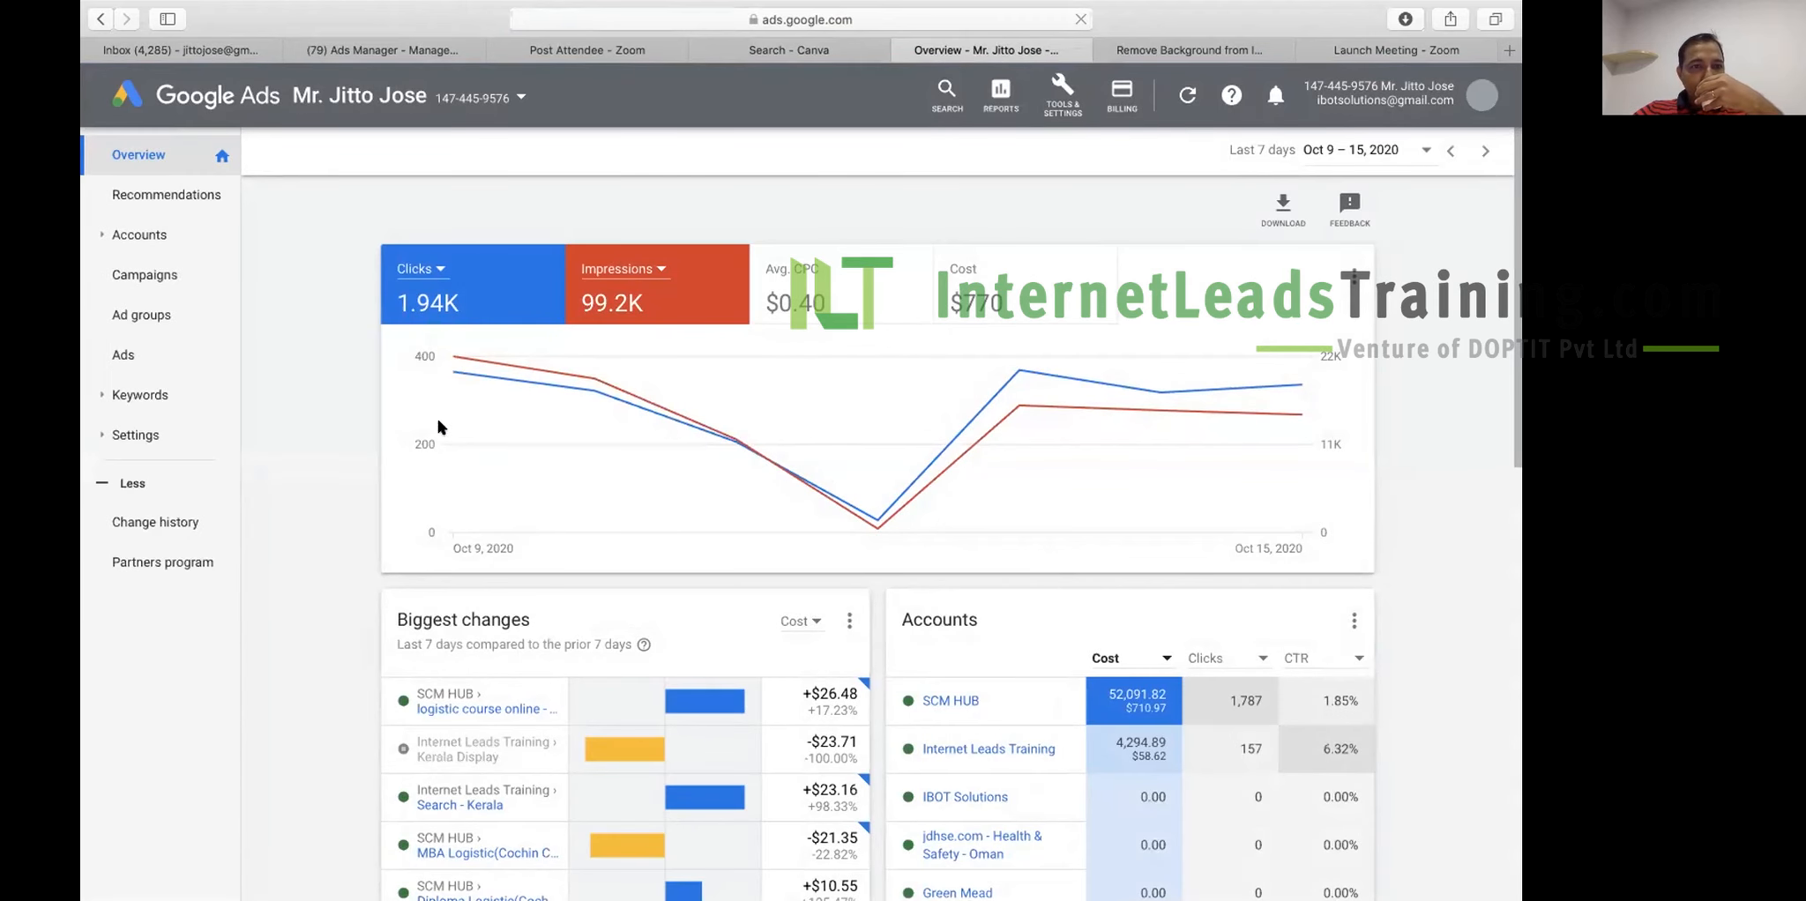
- Open the Internet Leads Training client account and go to its Audience manager
click(139, 236)
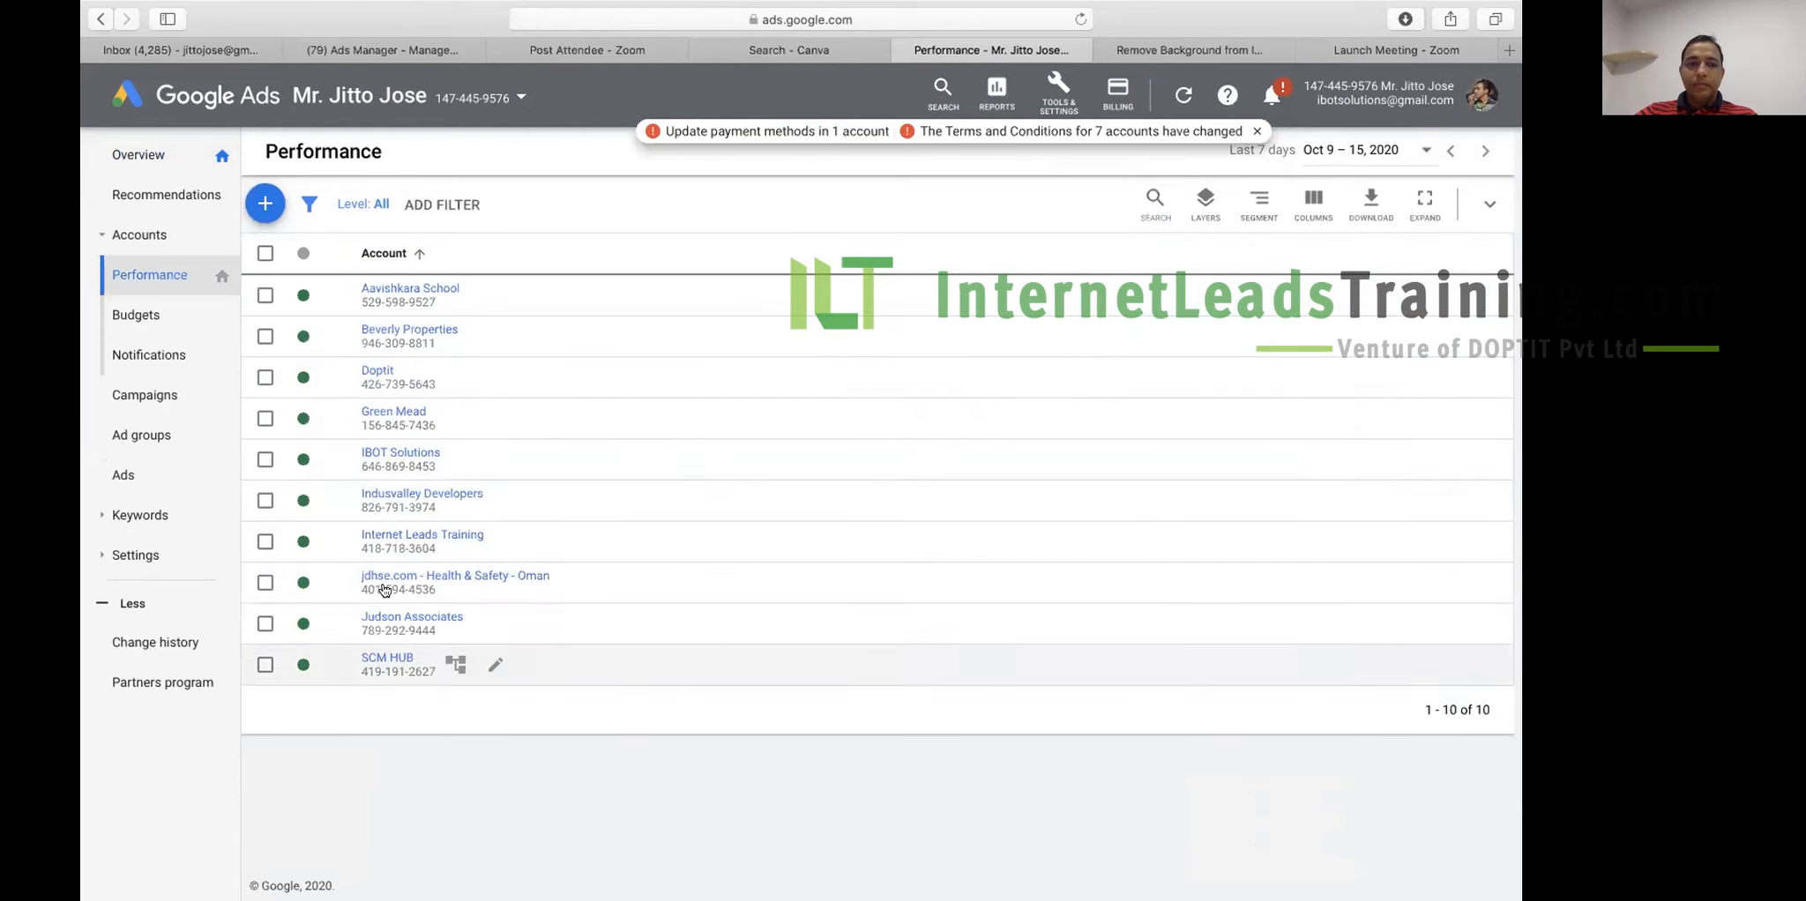
click(391, 535)
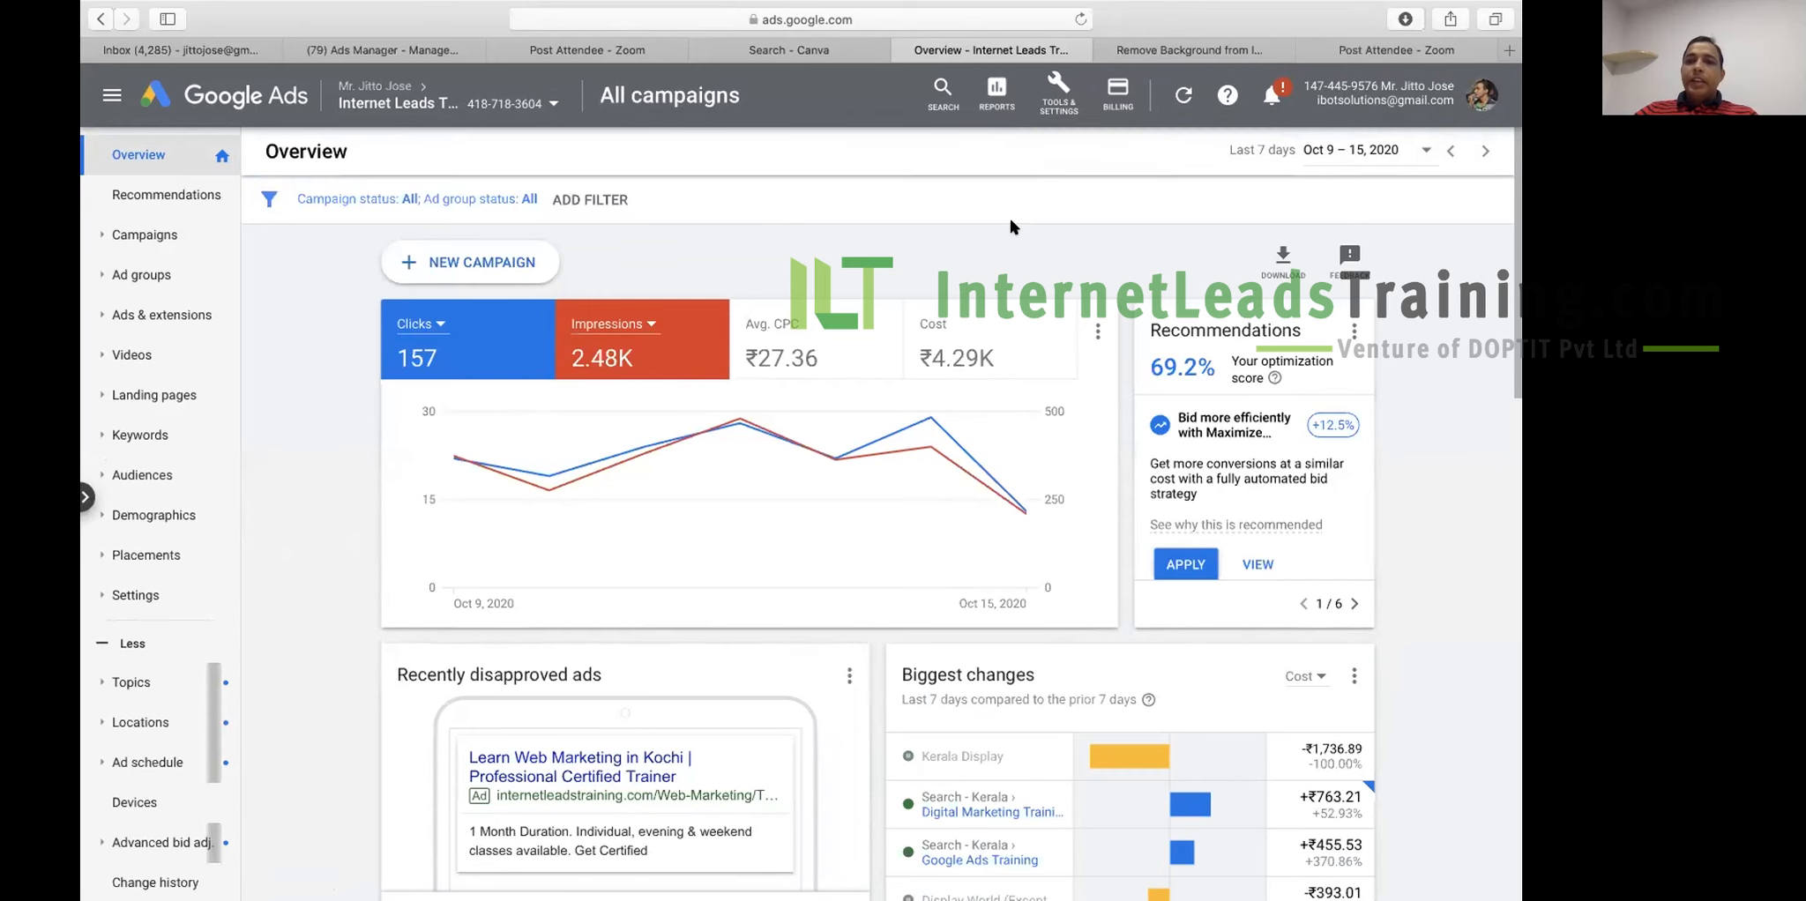
click(1054, 88)
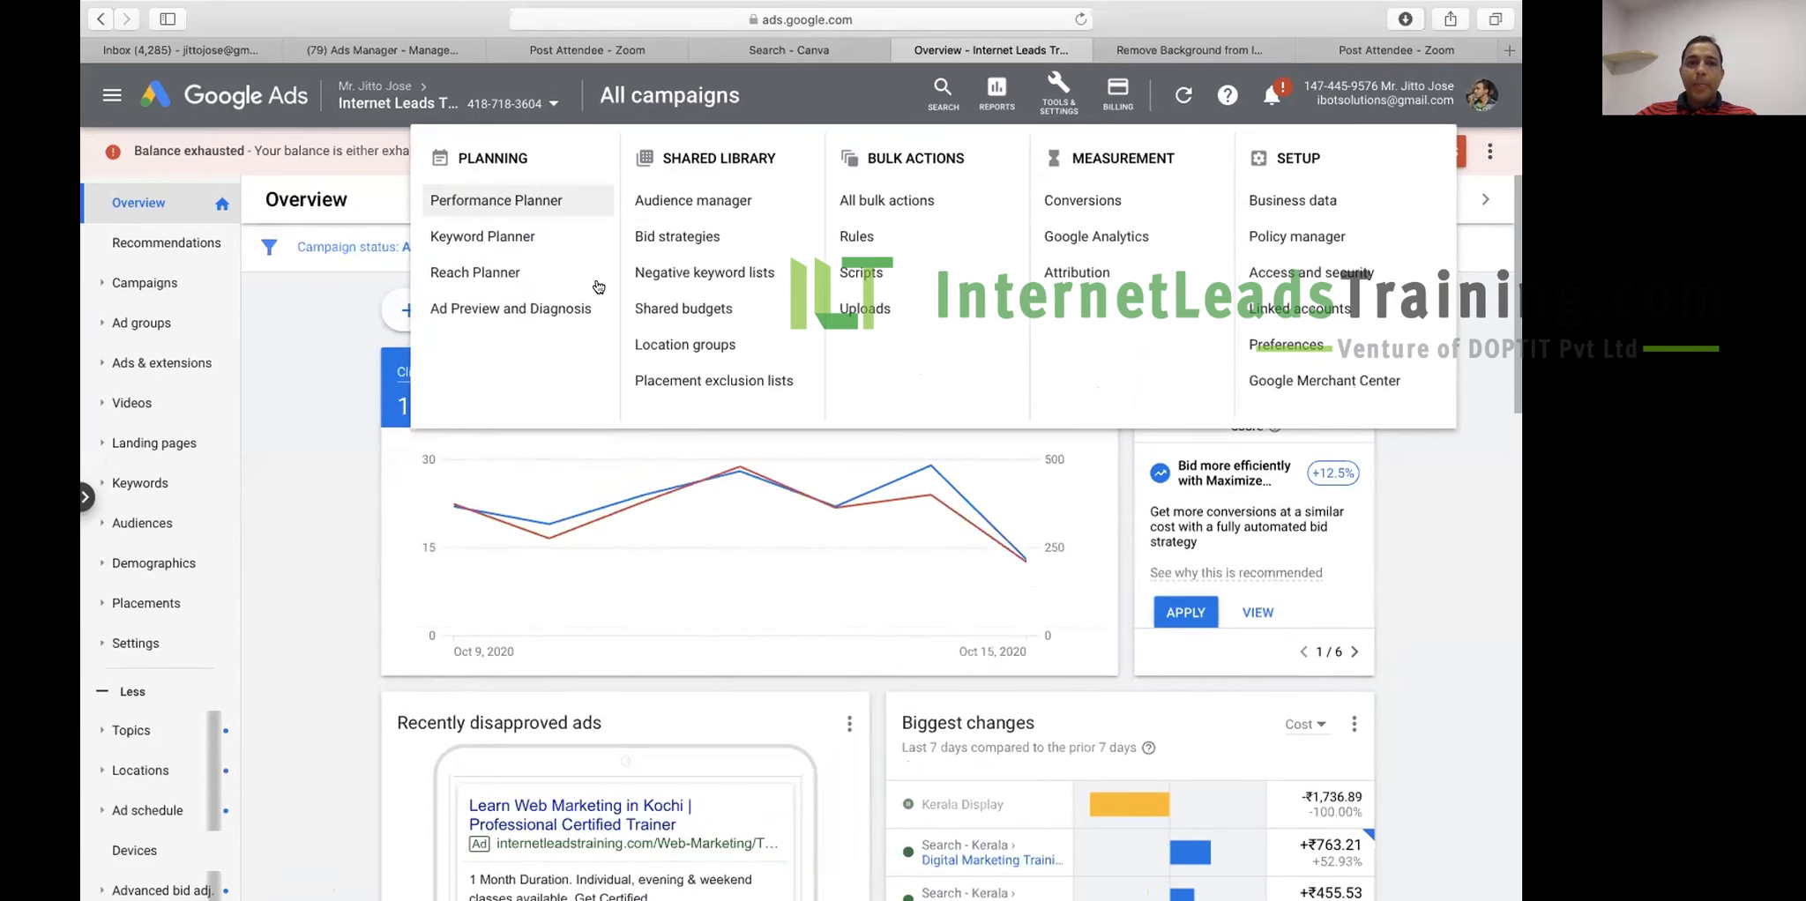
click(695, 203)
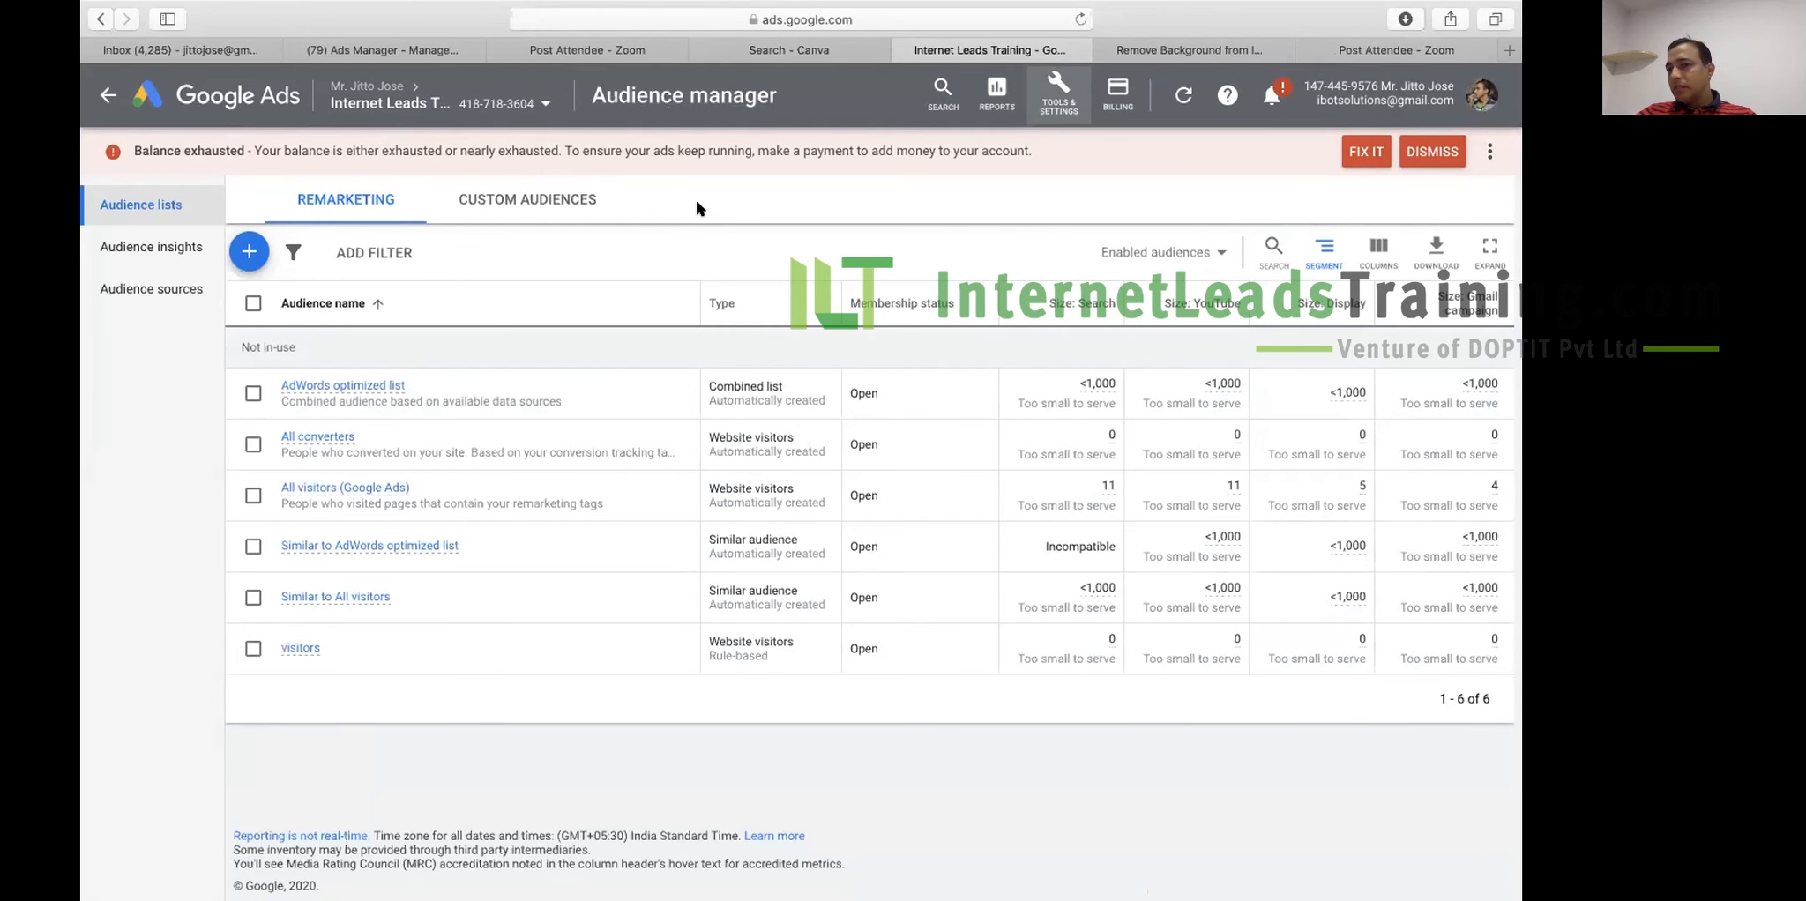
- Start a new website visitors audience and name it Remarketing List
click(249, 255)
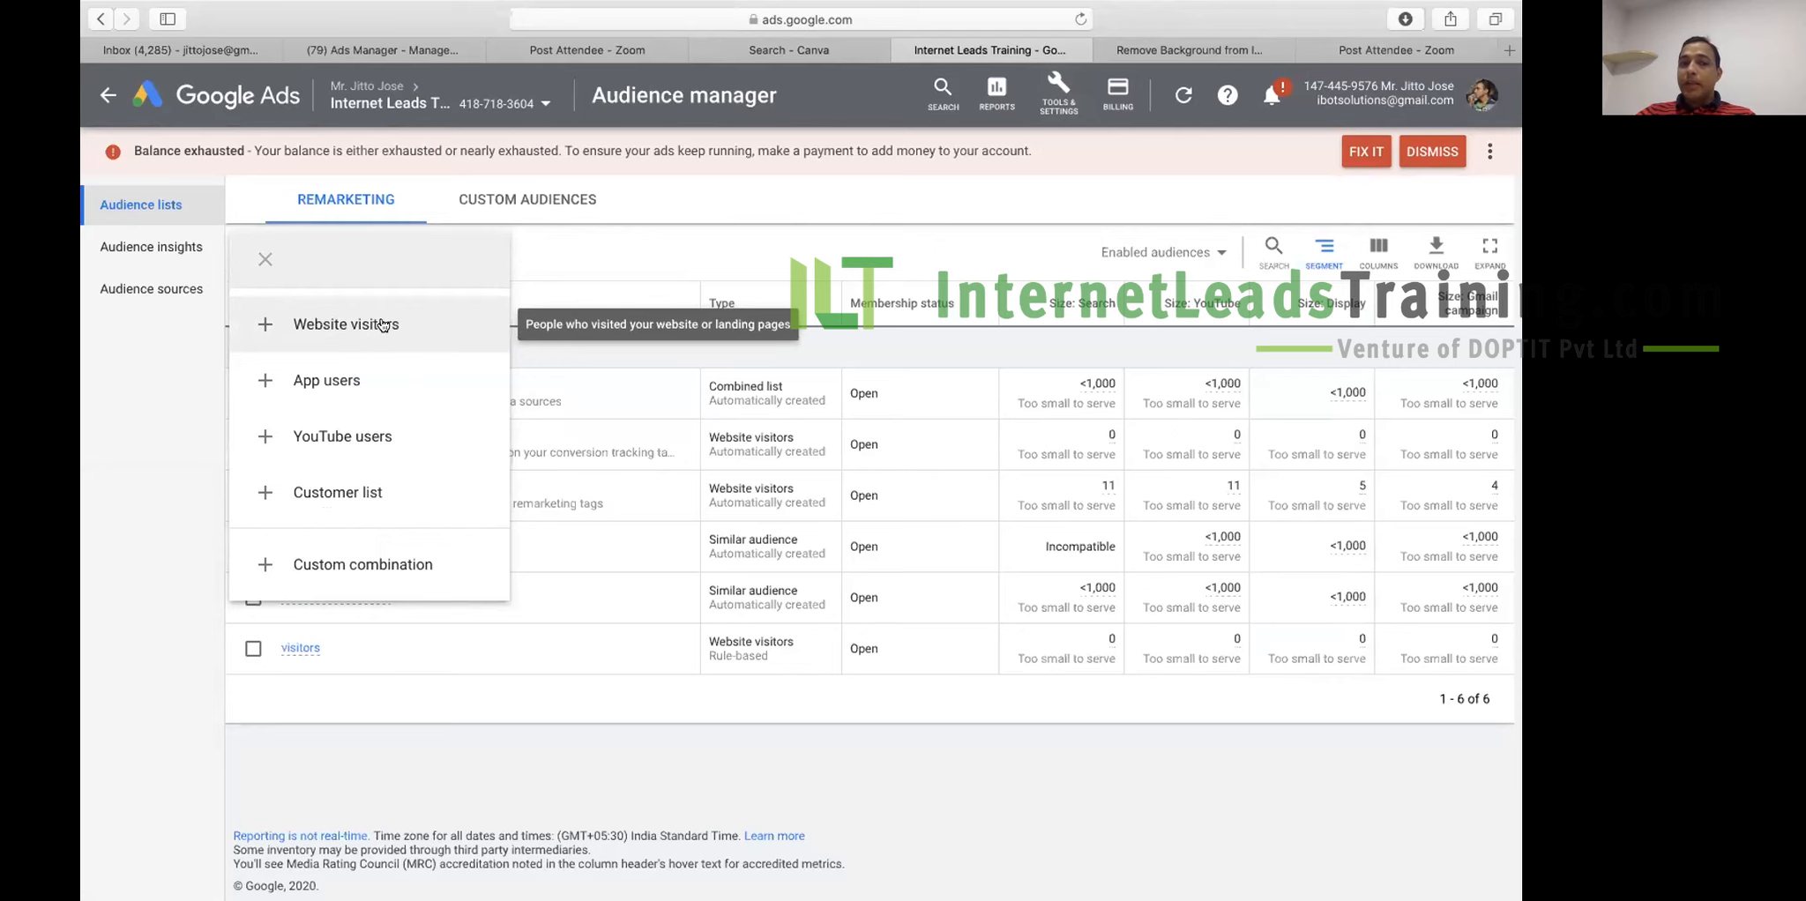
click(383, 326)
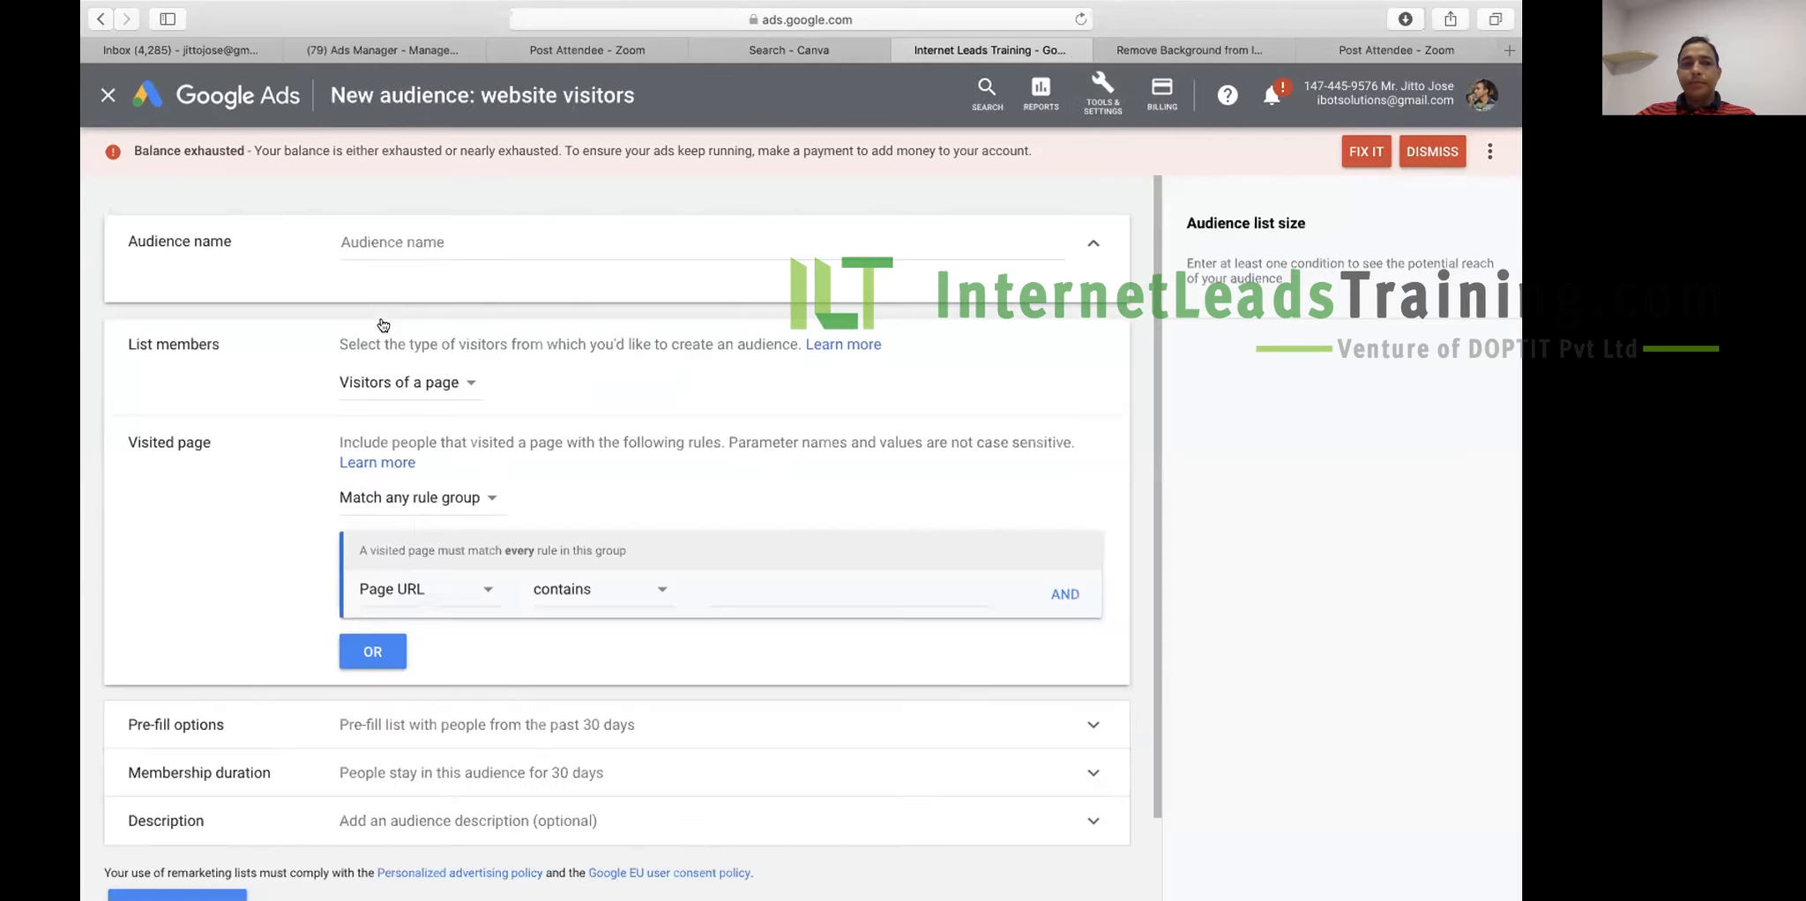
click(387, 239)
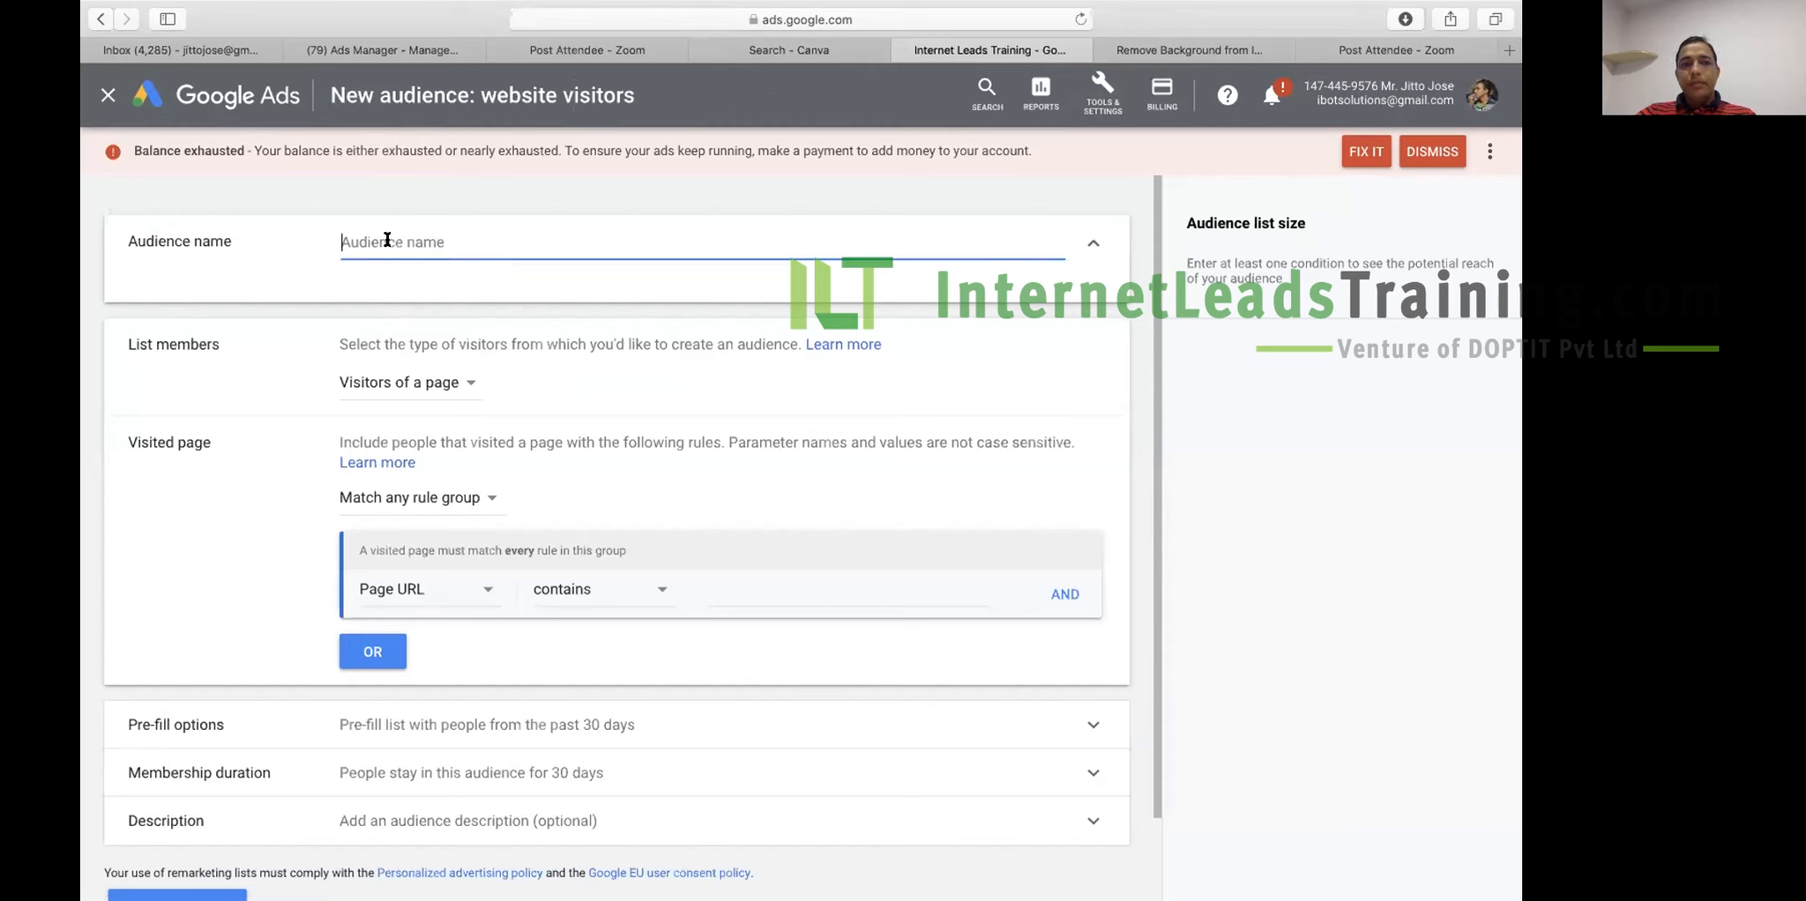
text(Rem)
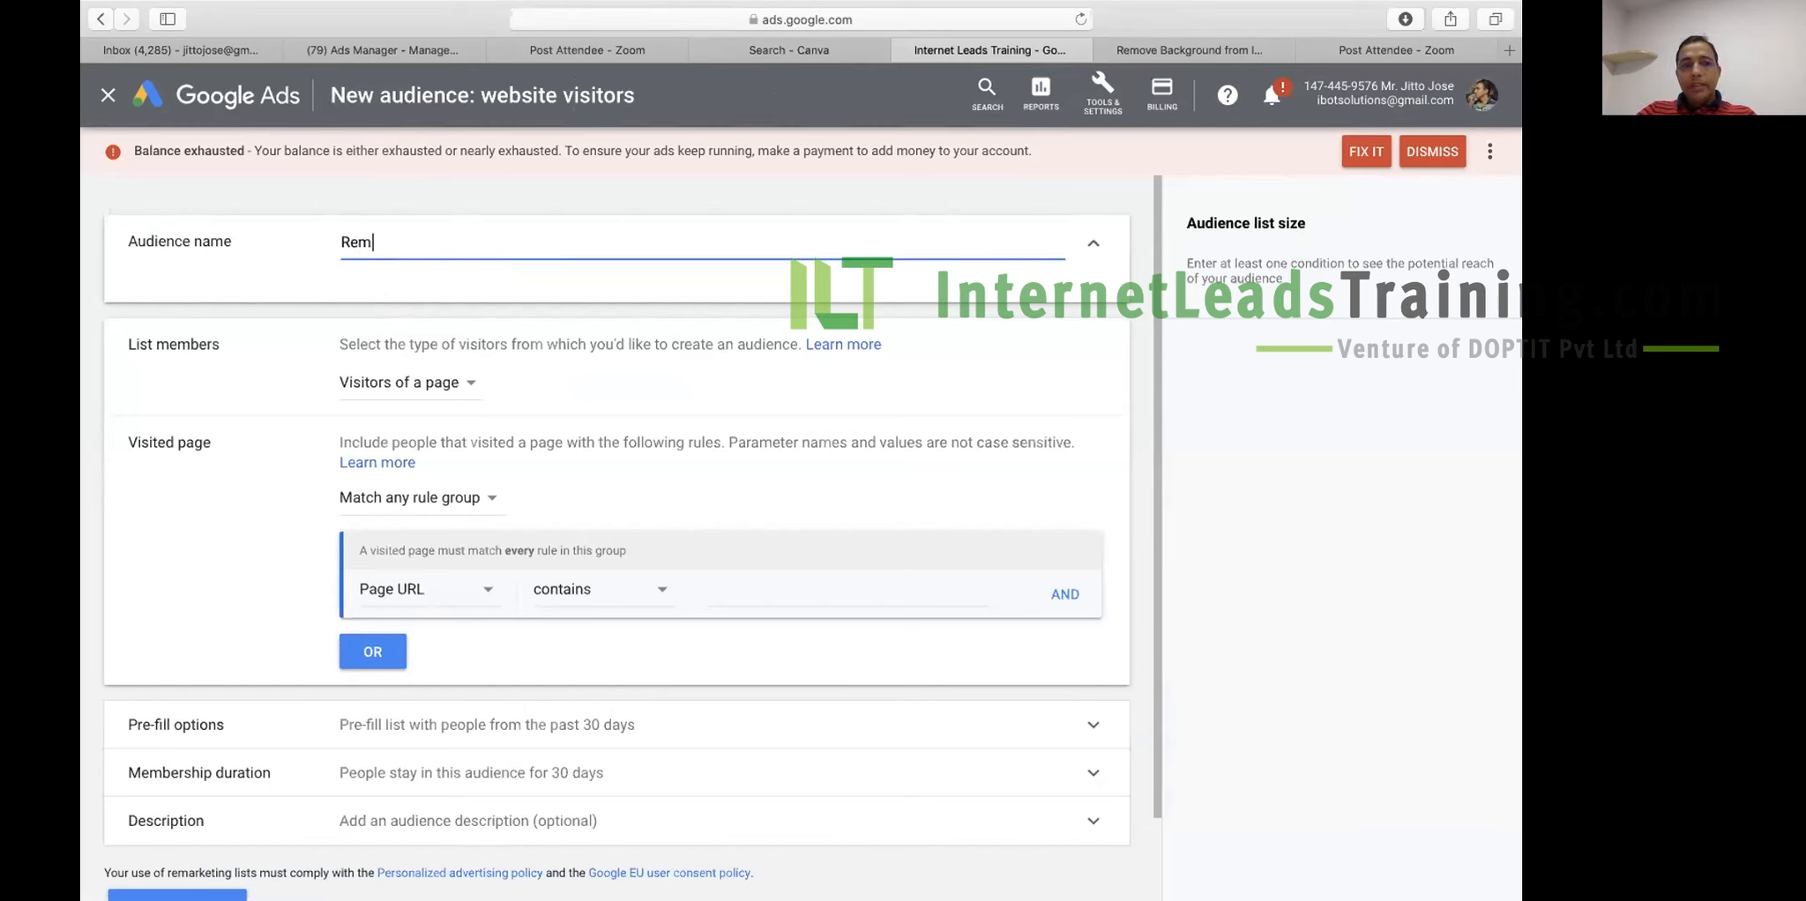
text(arketing l)
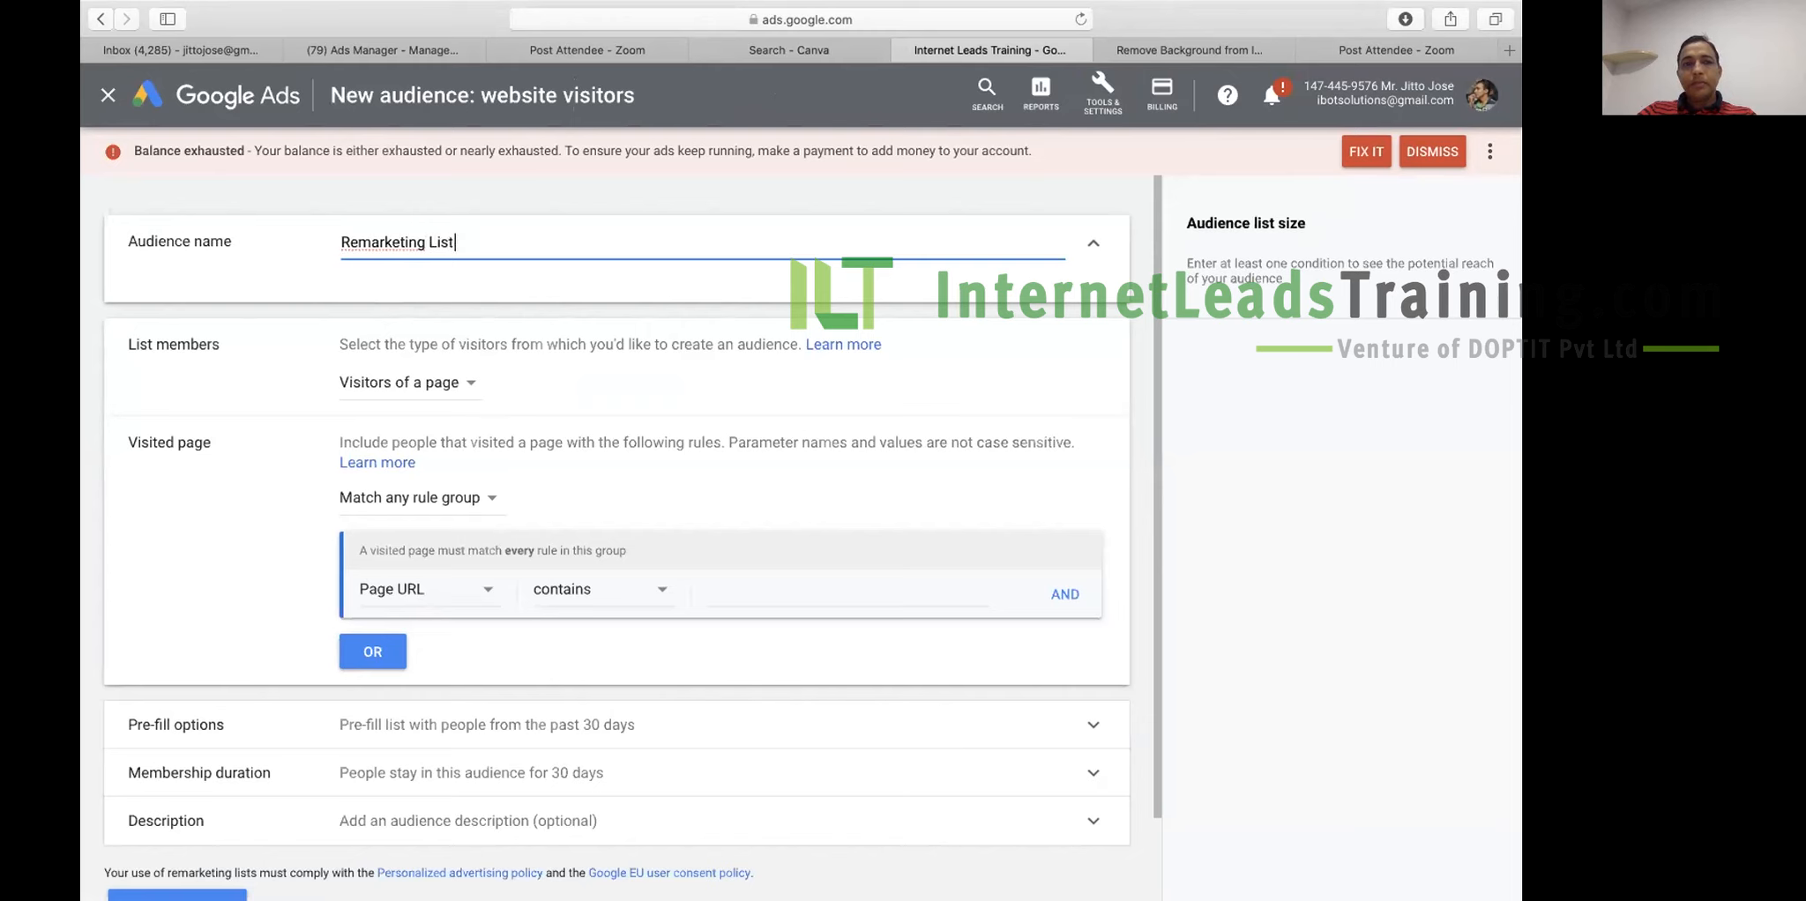
click(610, 394)
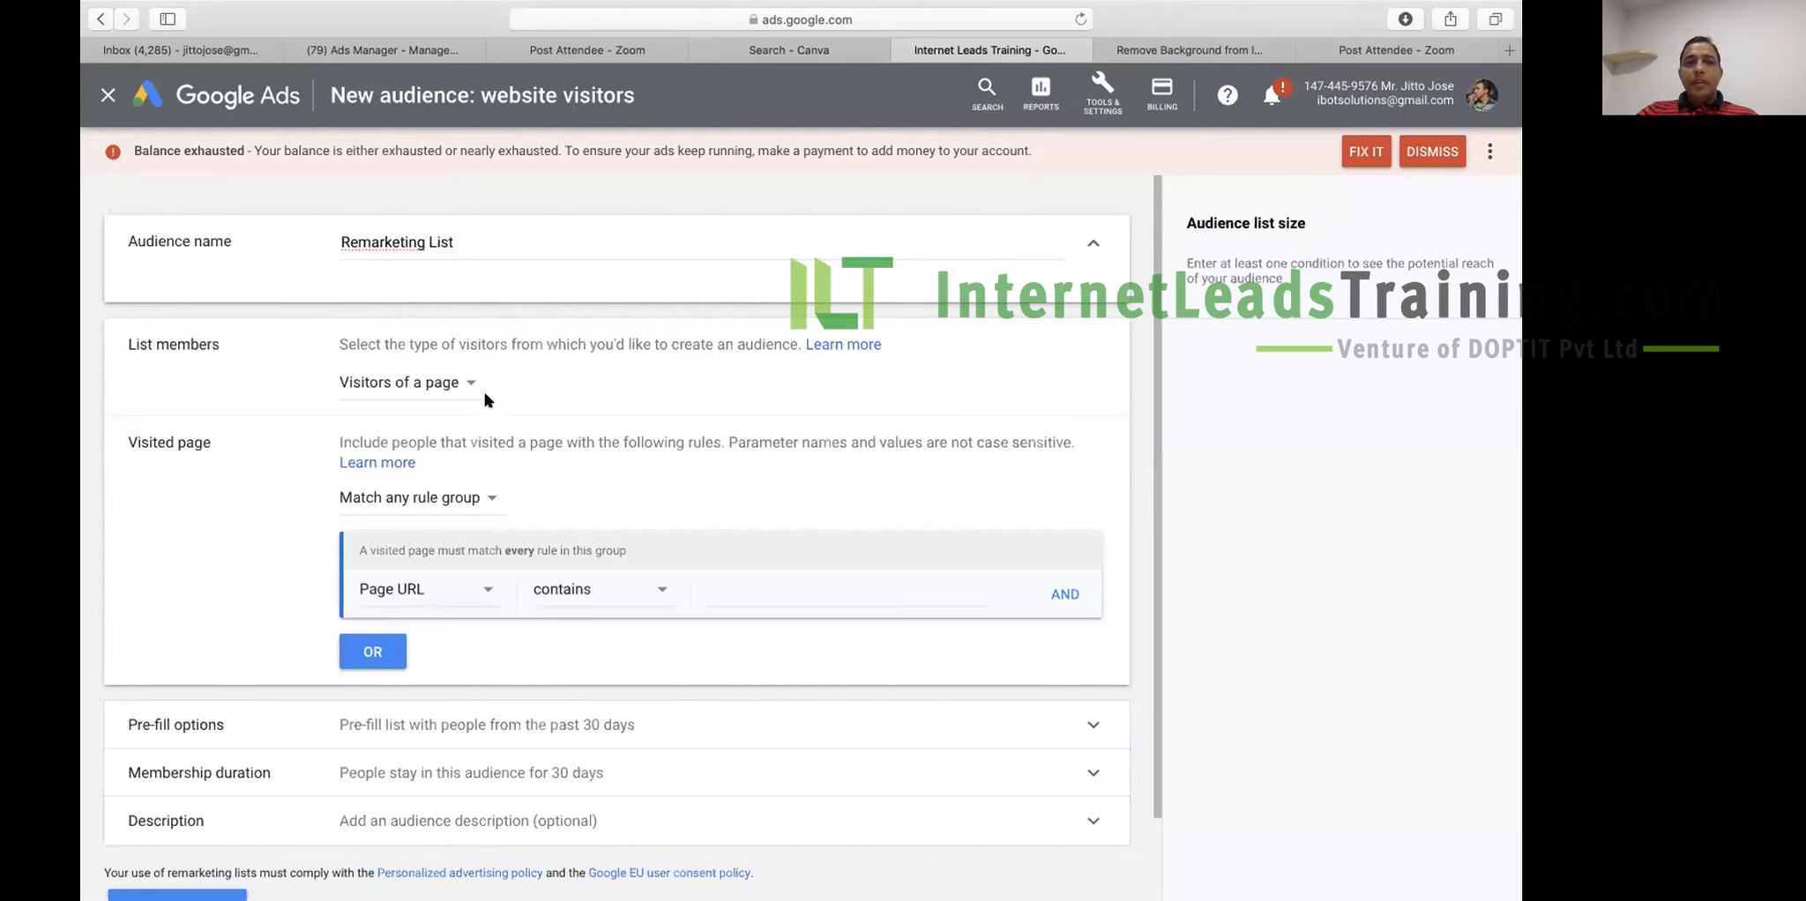
- Define the list members as Visitors of a page, keeping Match any rule group and the Page URL contains condition
click(432, 388)
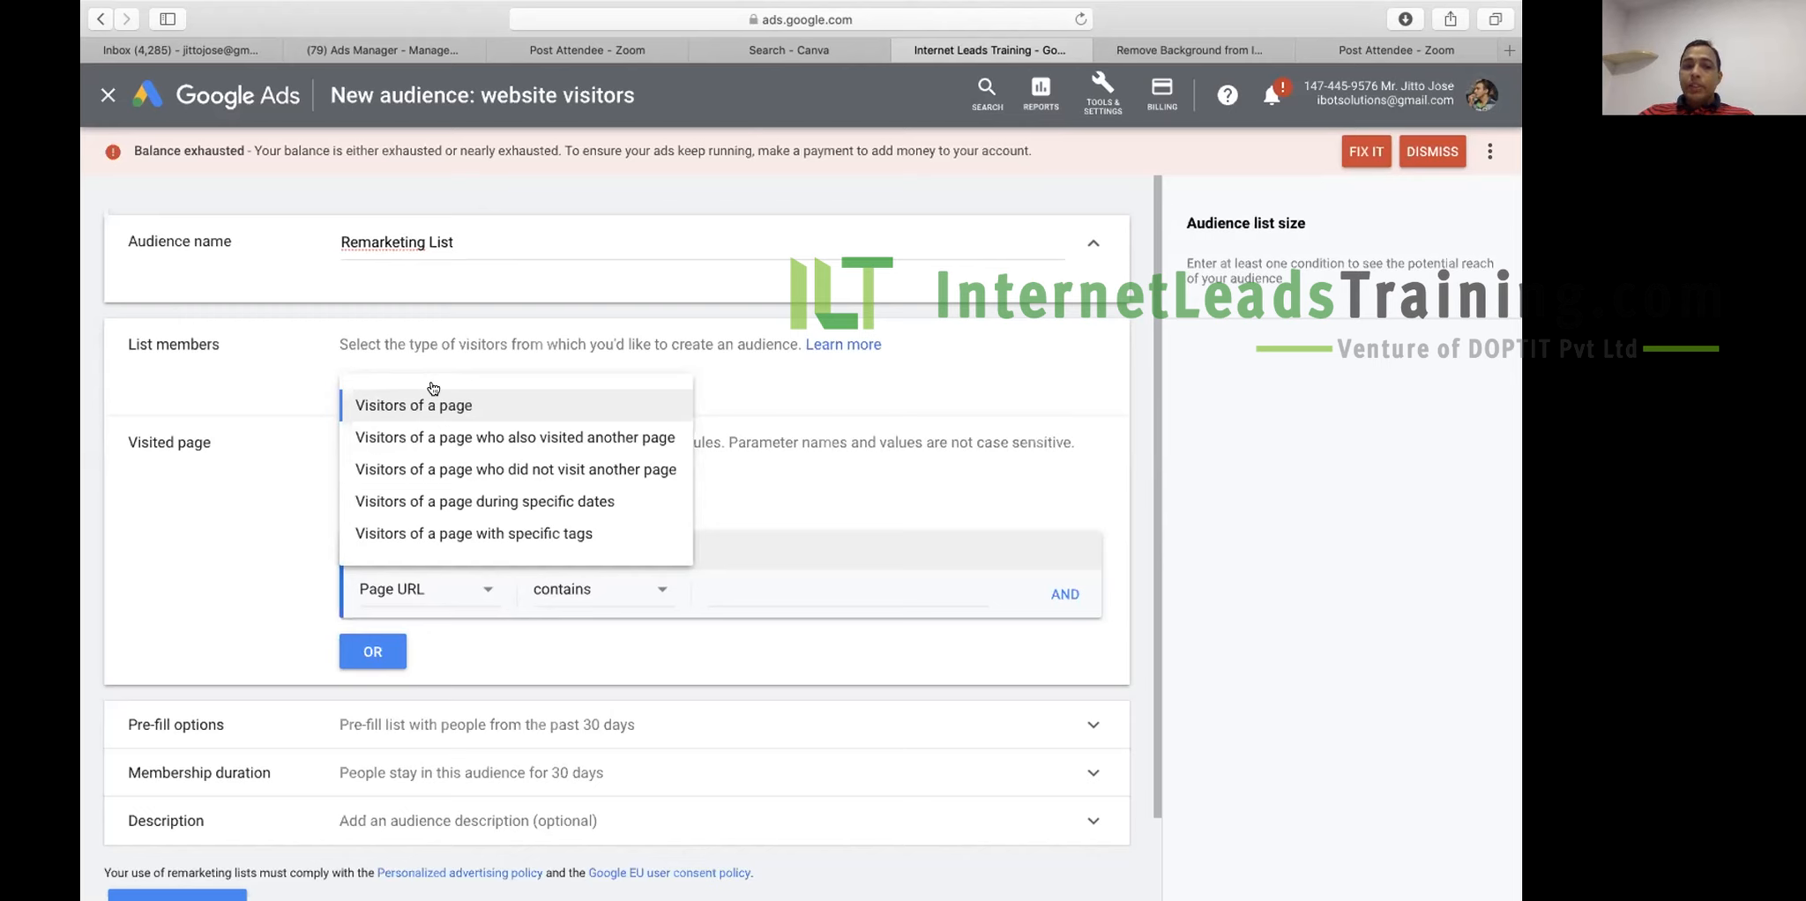
click(519, 405)
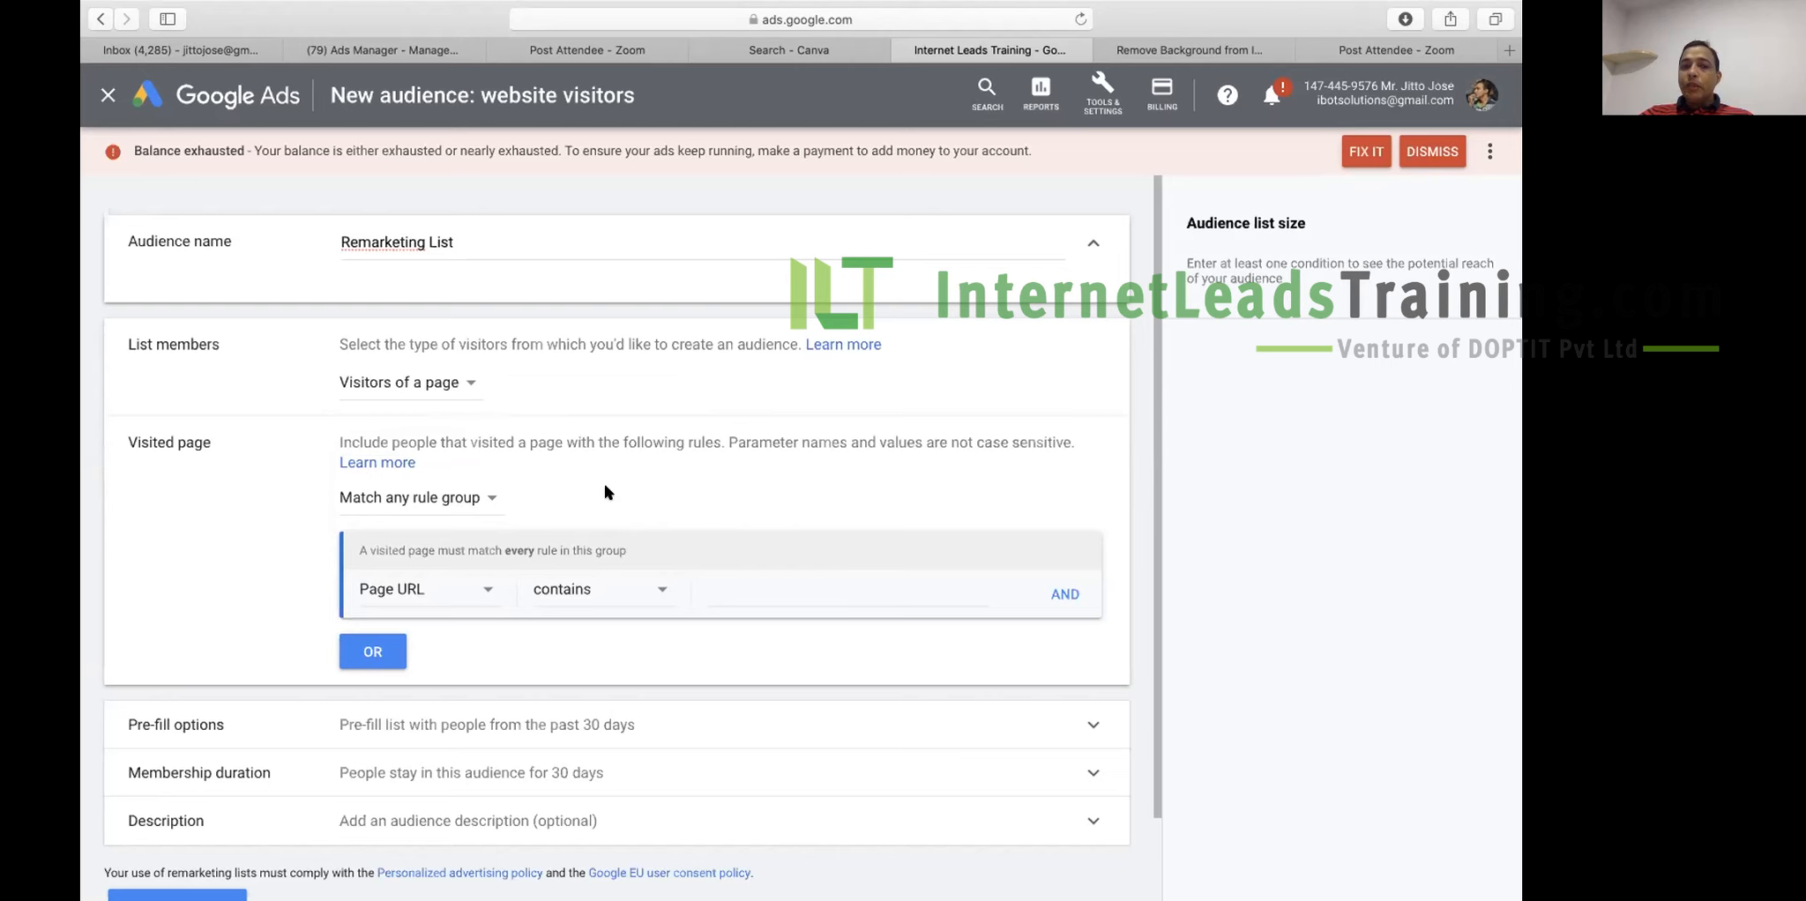
click(446, 499)
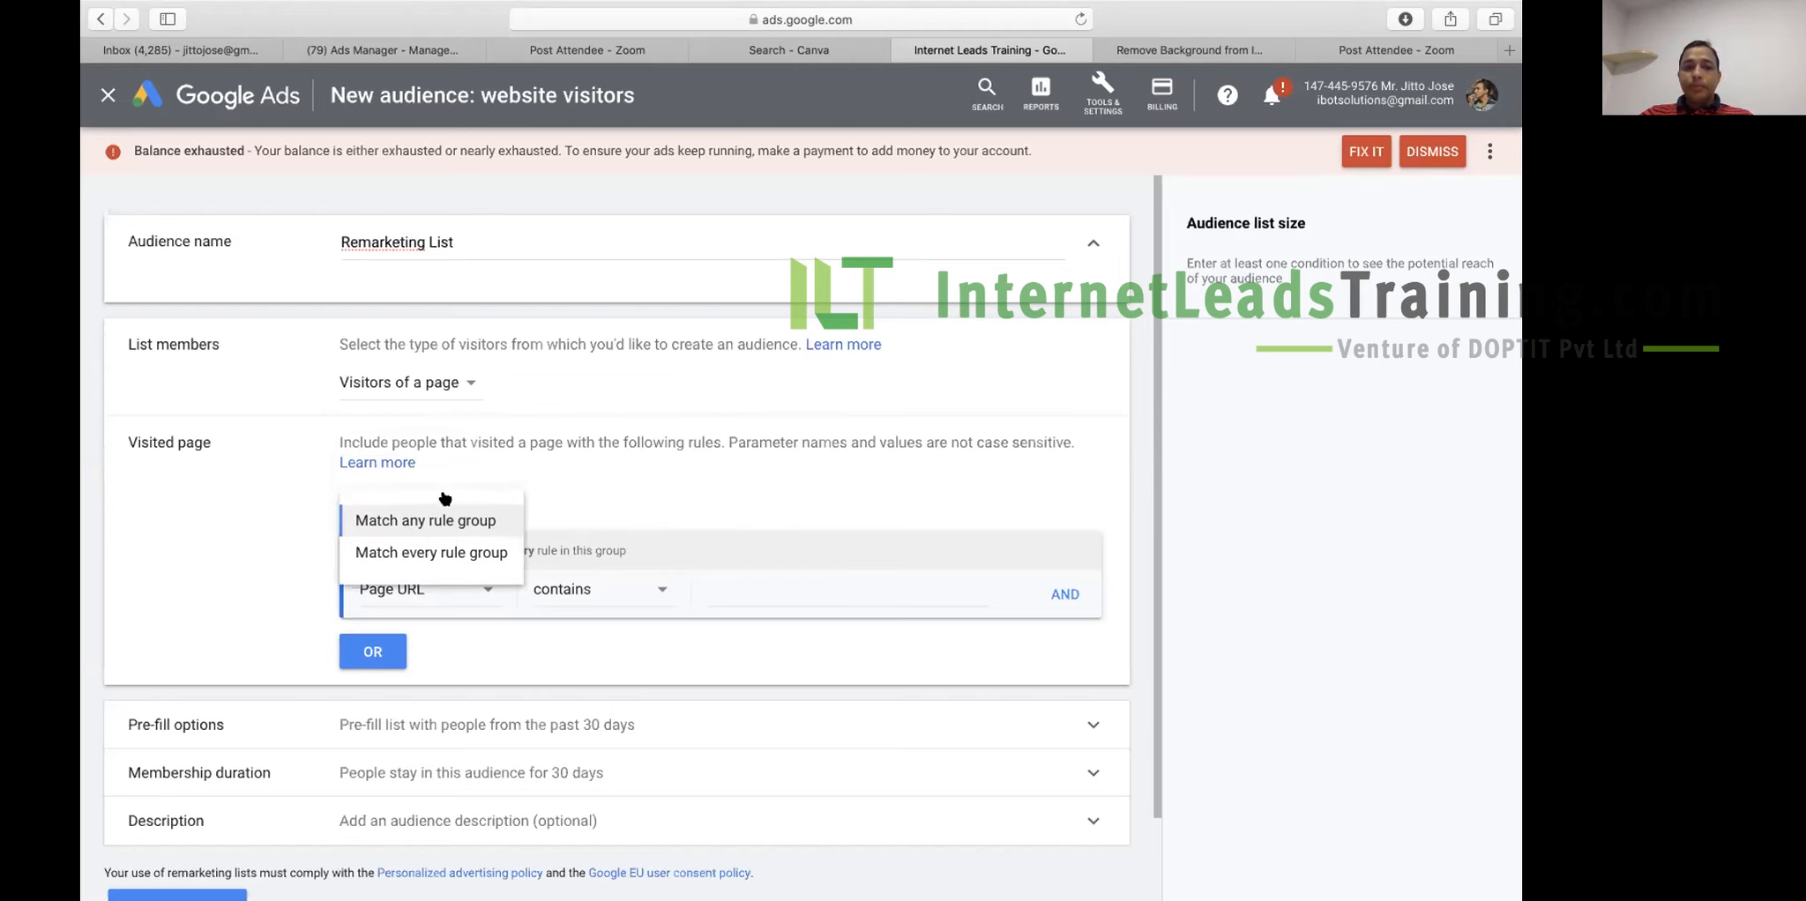
click(710, 505)
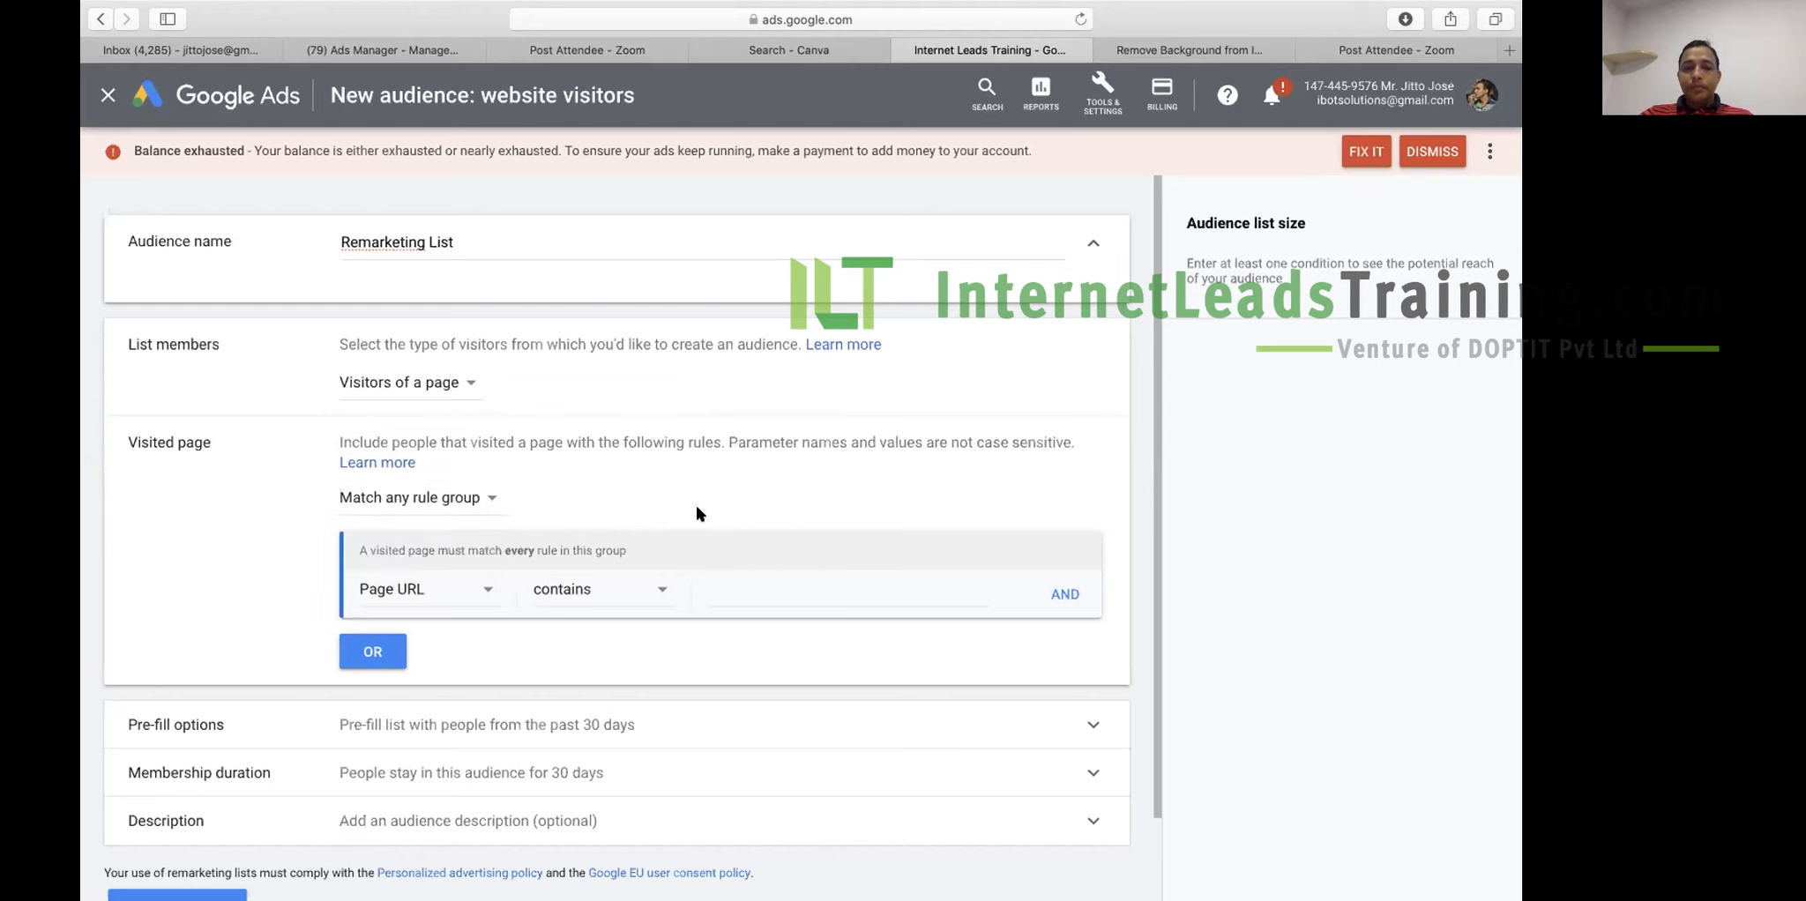
click(613, 600)
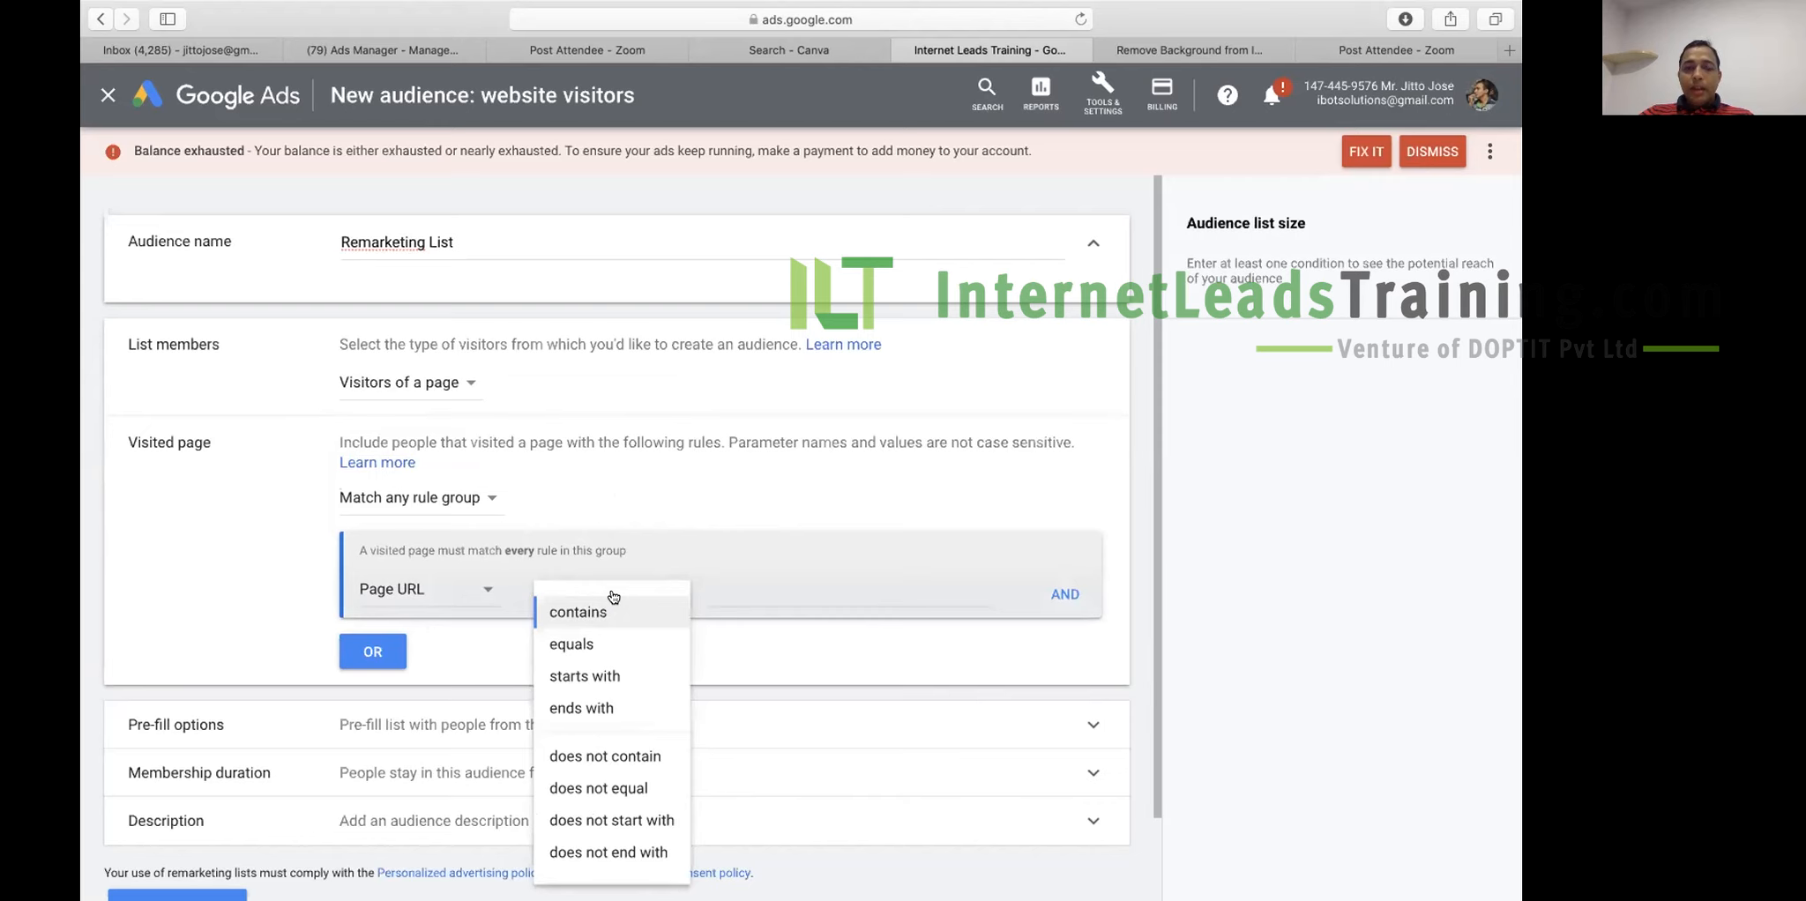
click(742, 578)
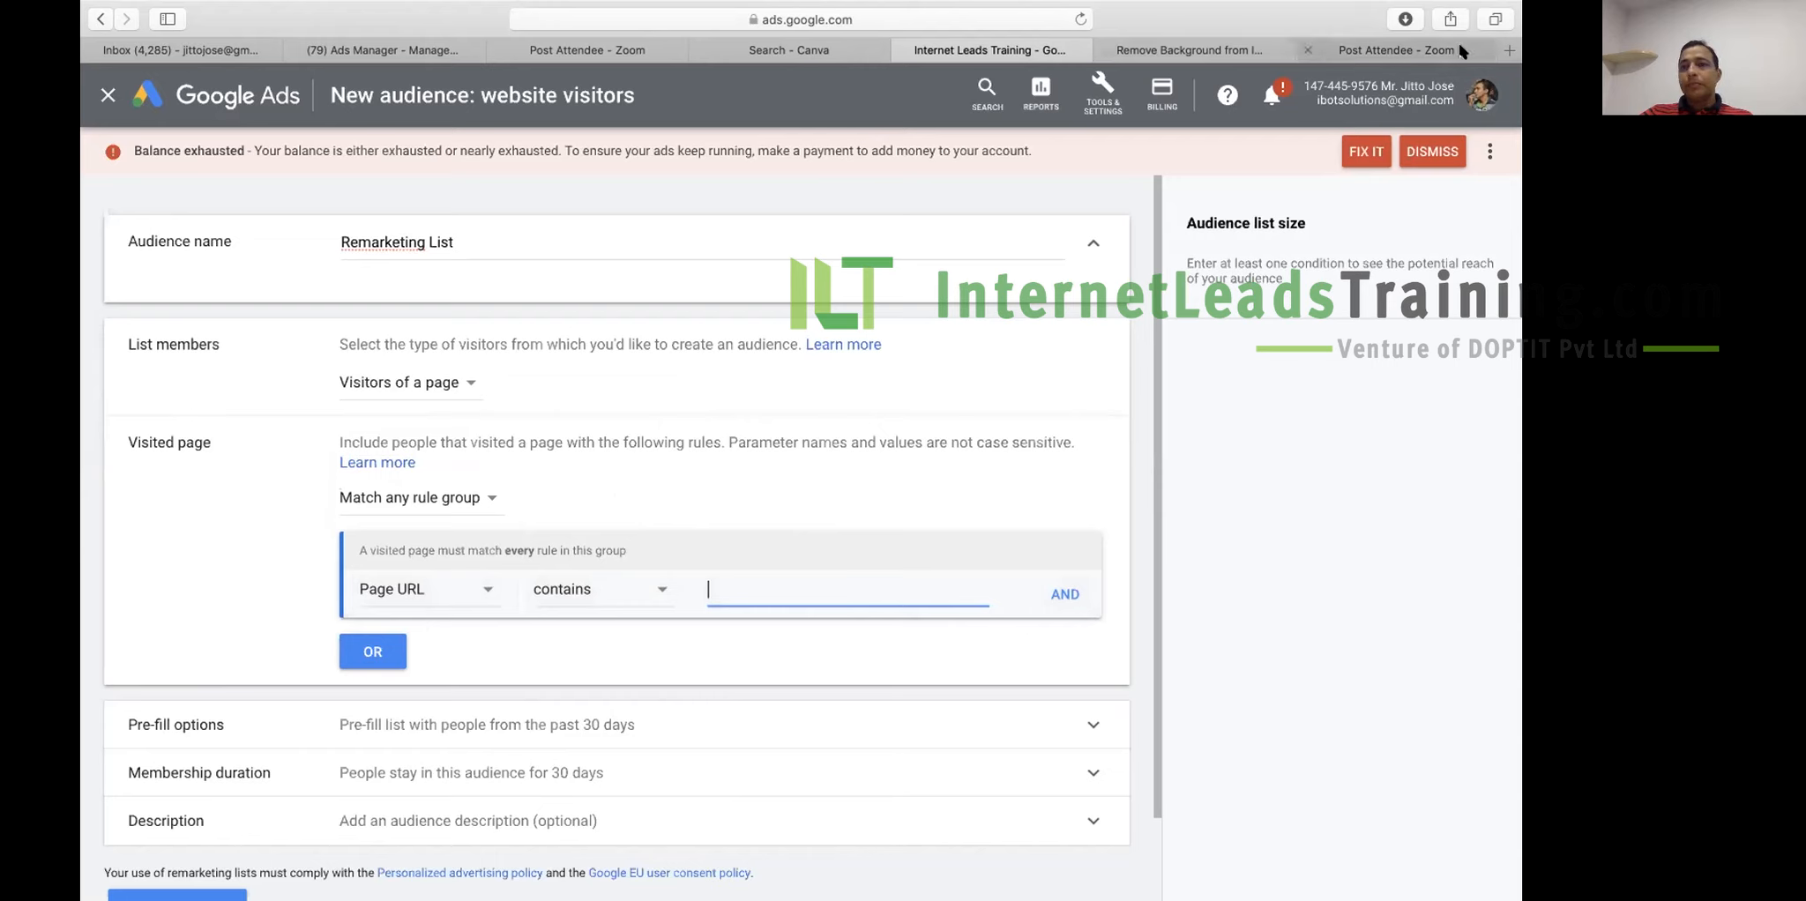
- Open internetleadstraining.com in a new browser tab and copy the .internetleadstraining.com part of its address
click(1508, 53)
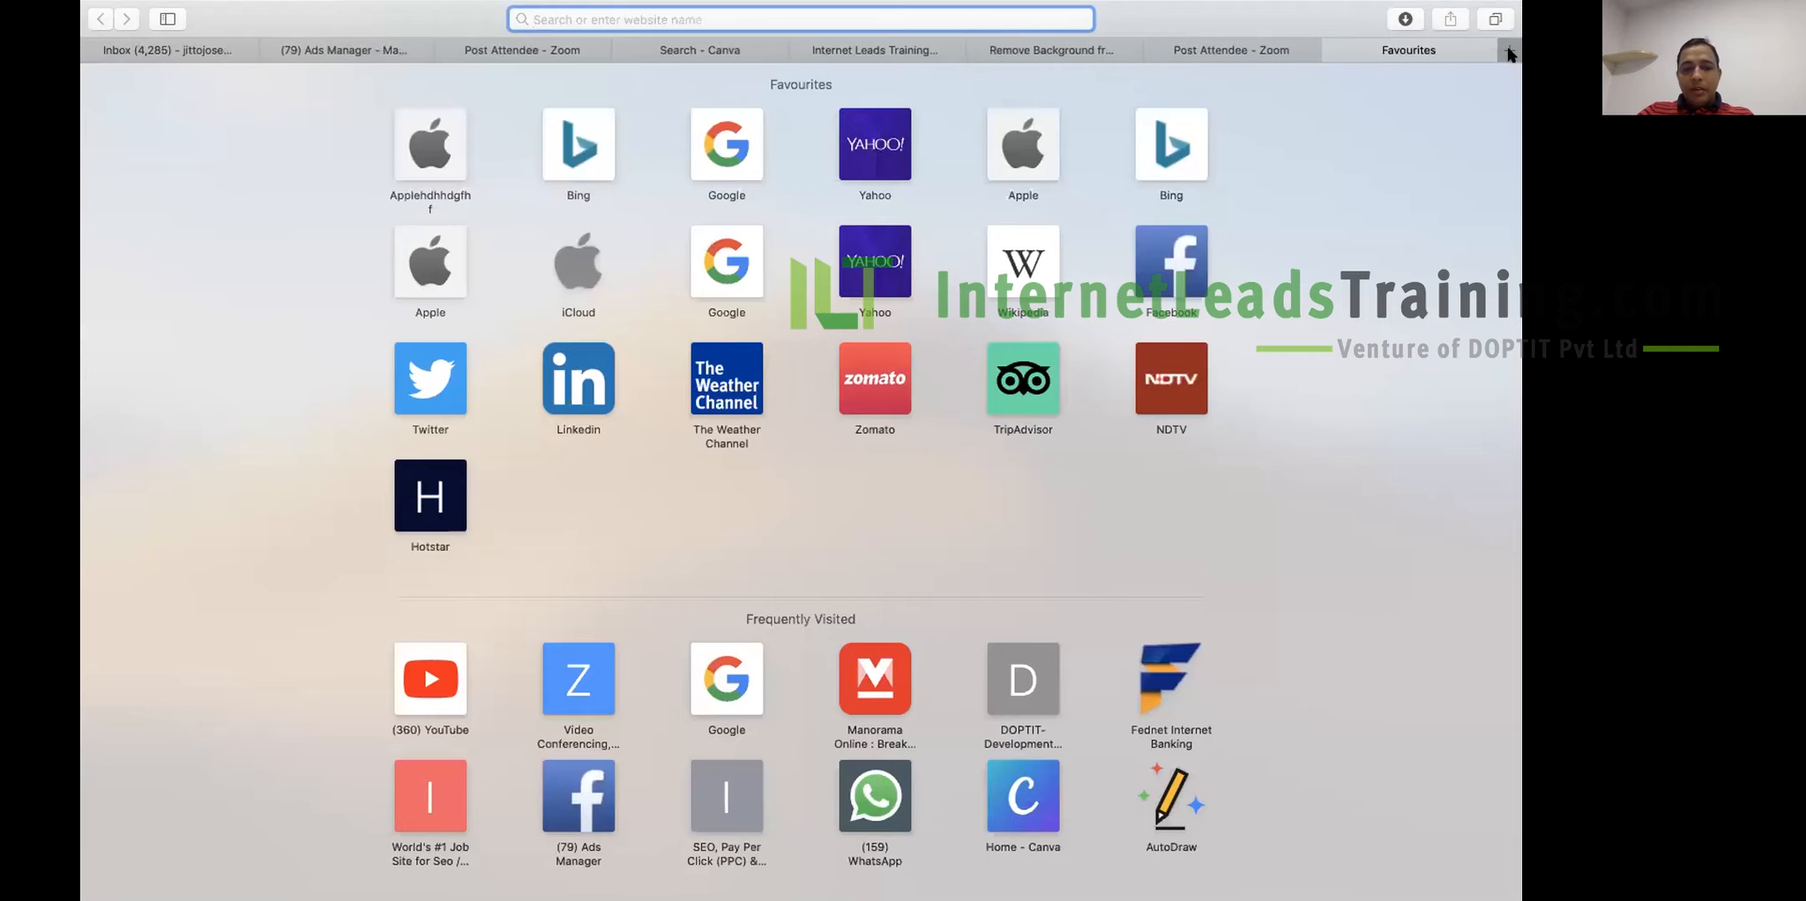
text(internetleadstraining.com/)
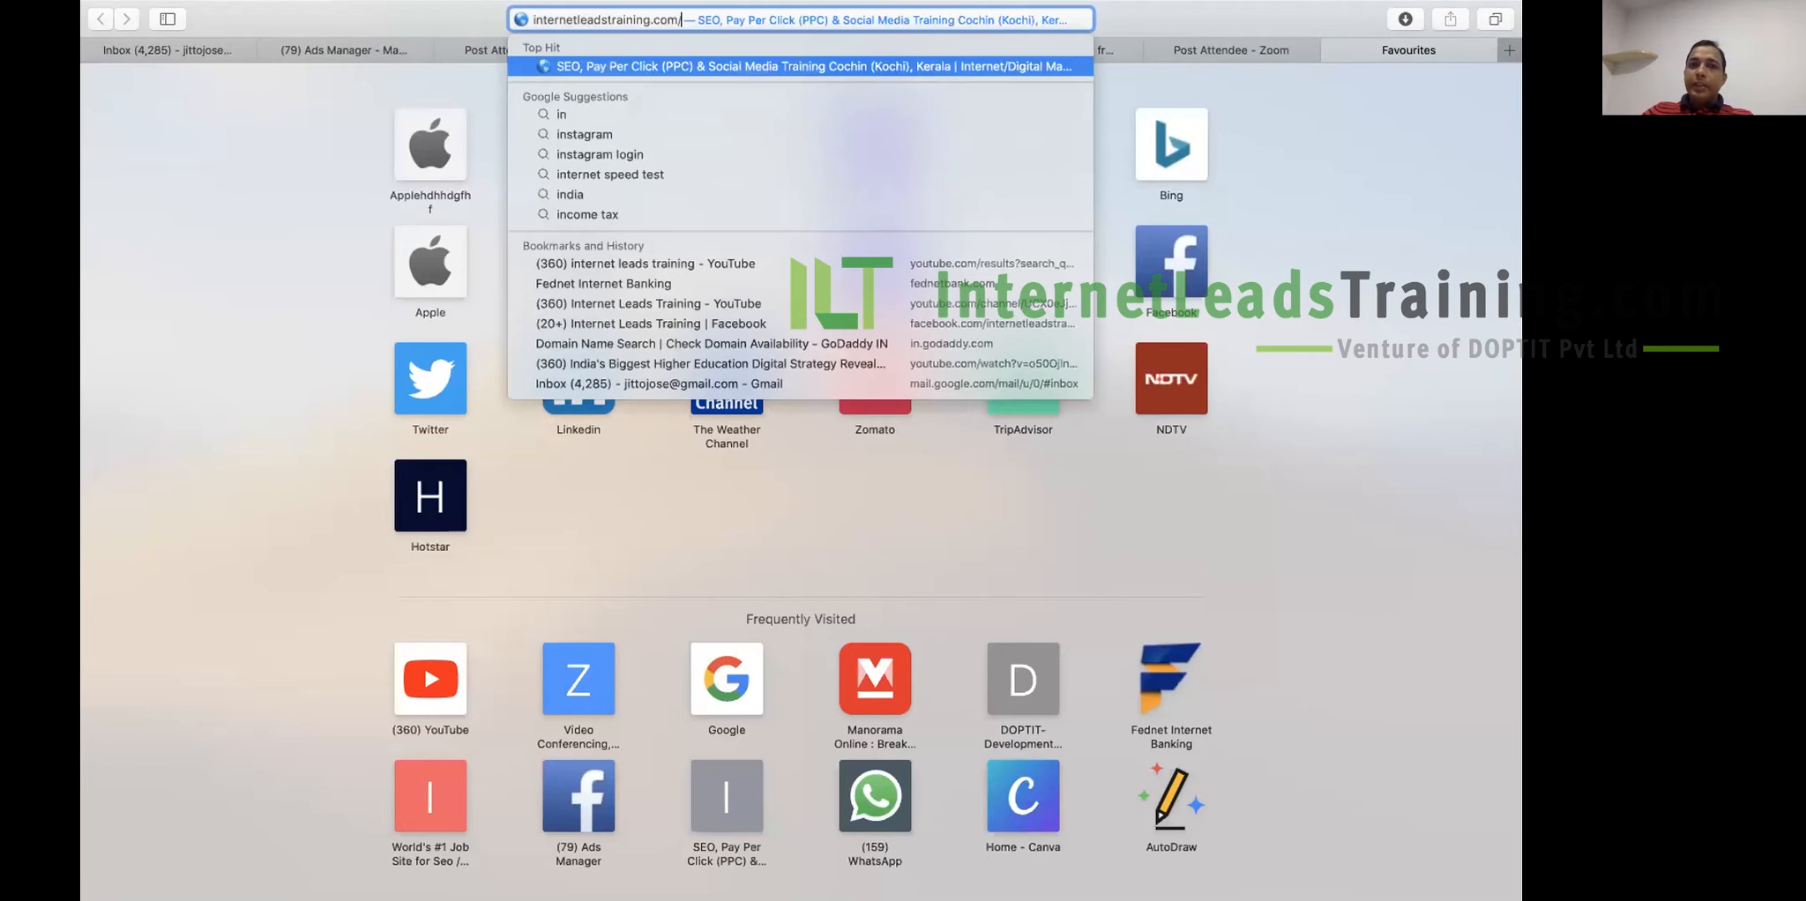
key(Return)
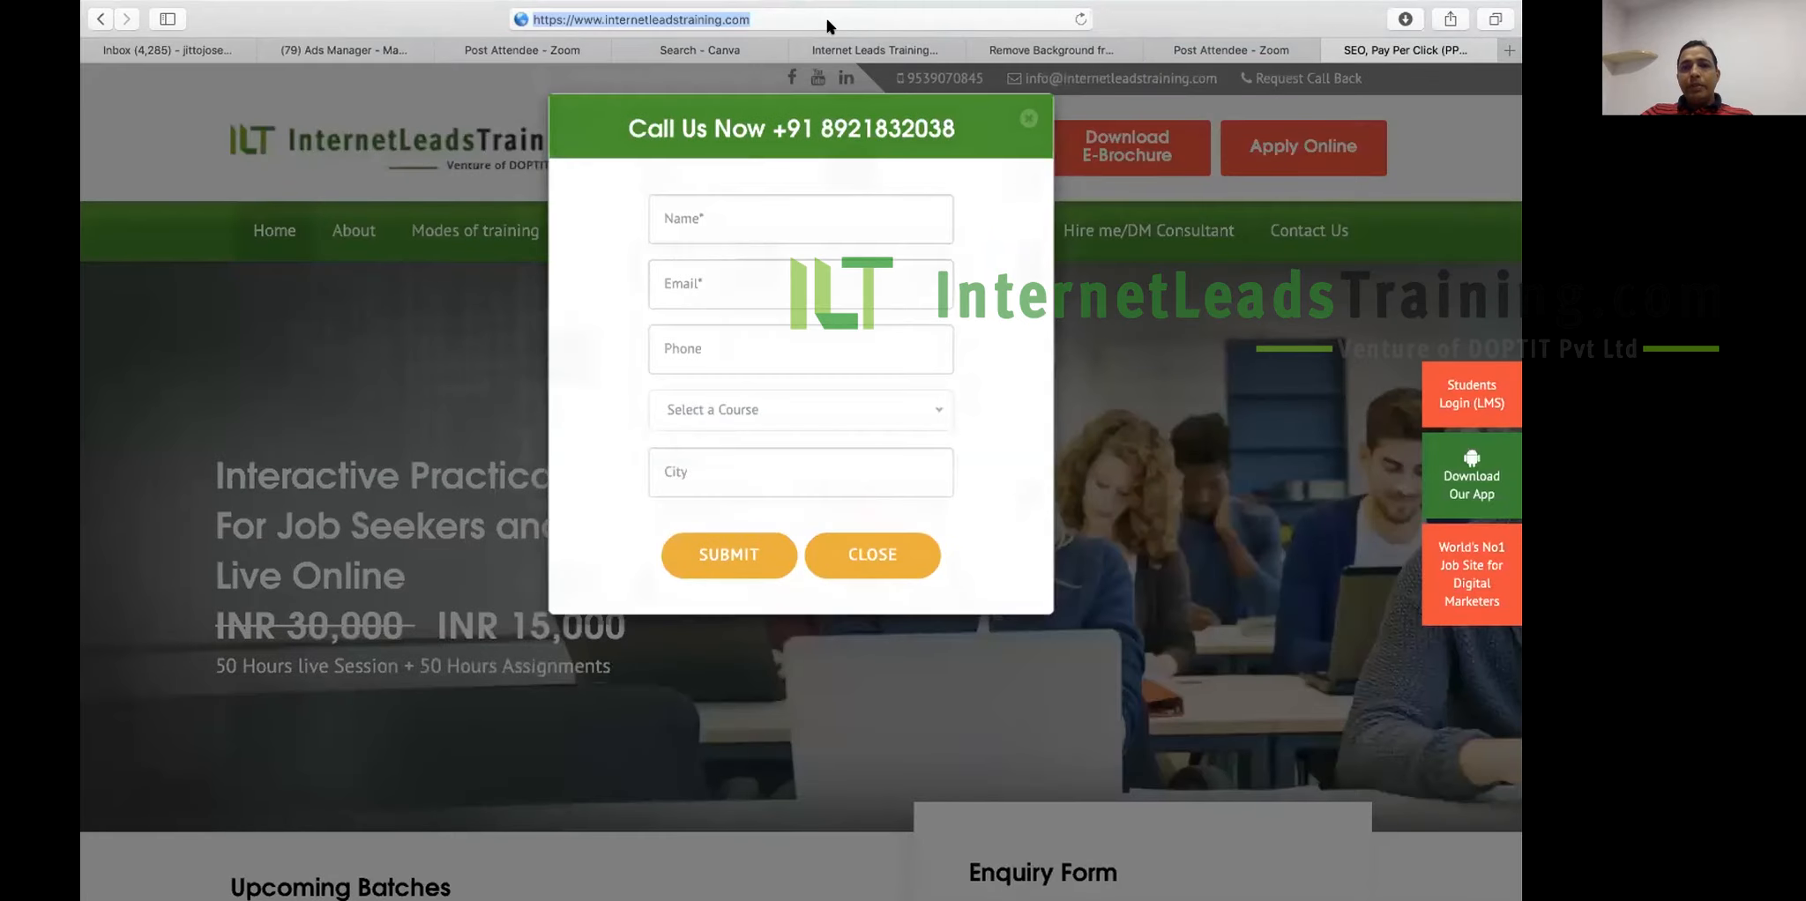
click(824, 18)
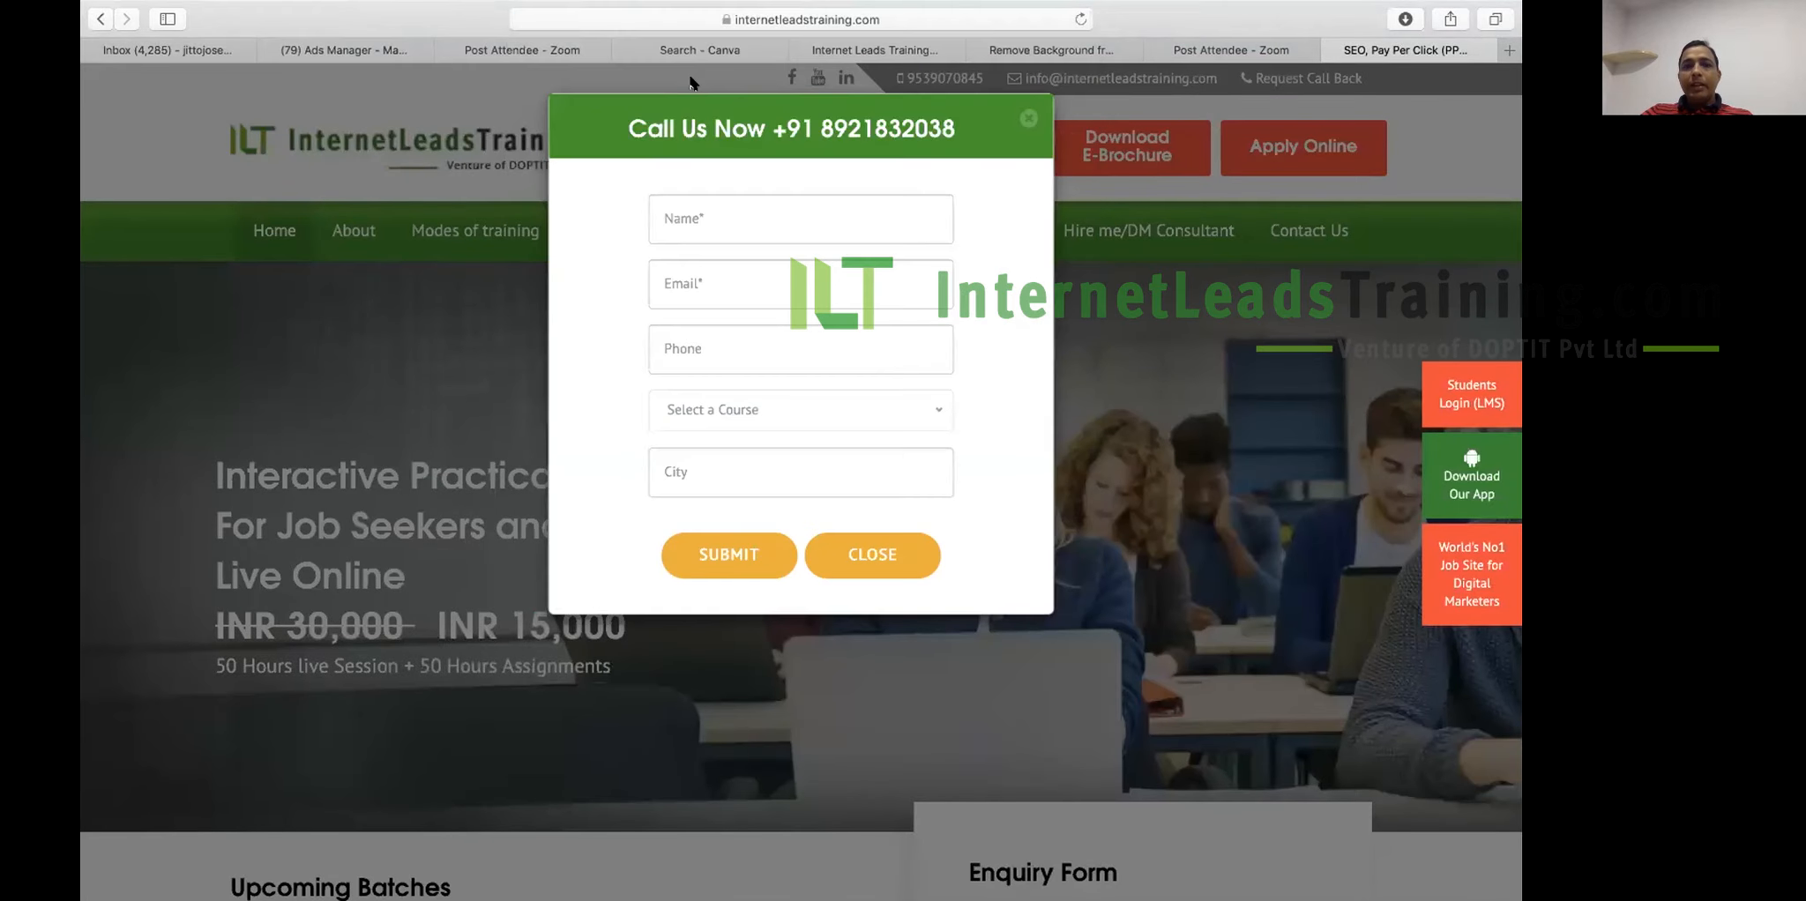
click(751, 17)
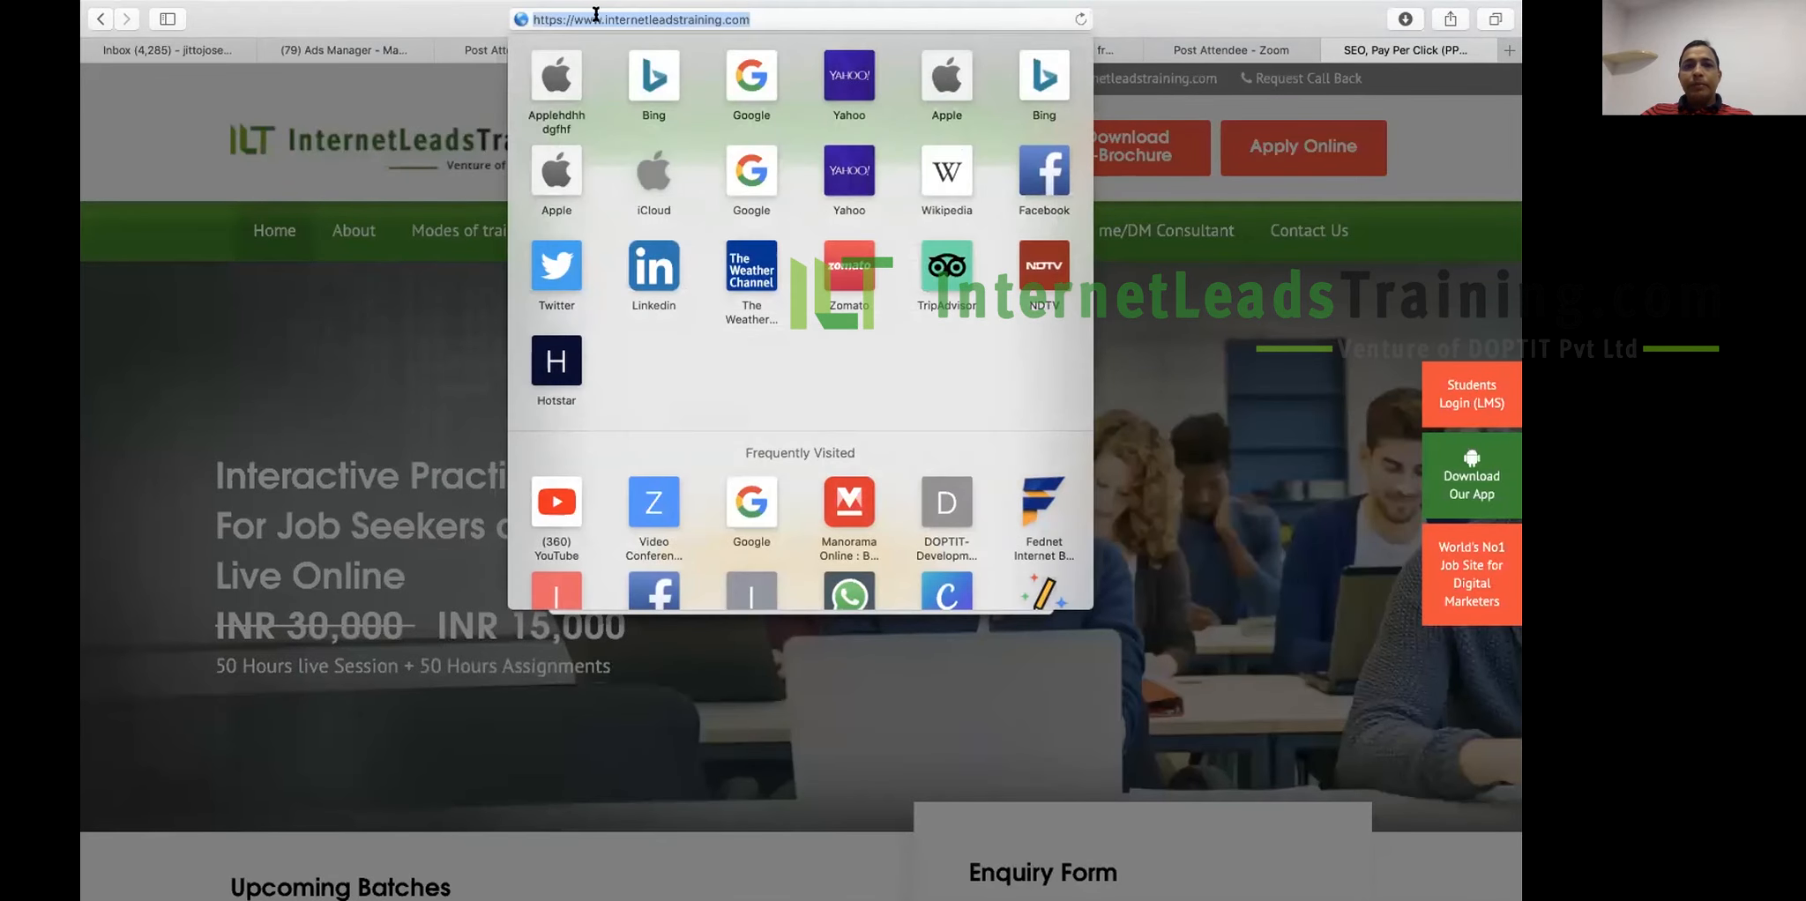
key(Right)
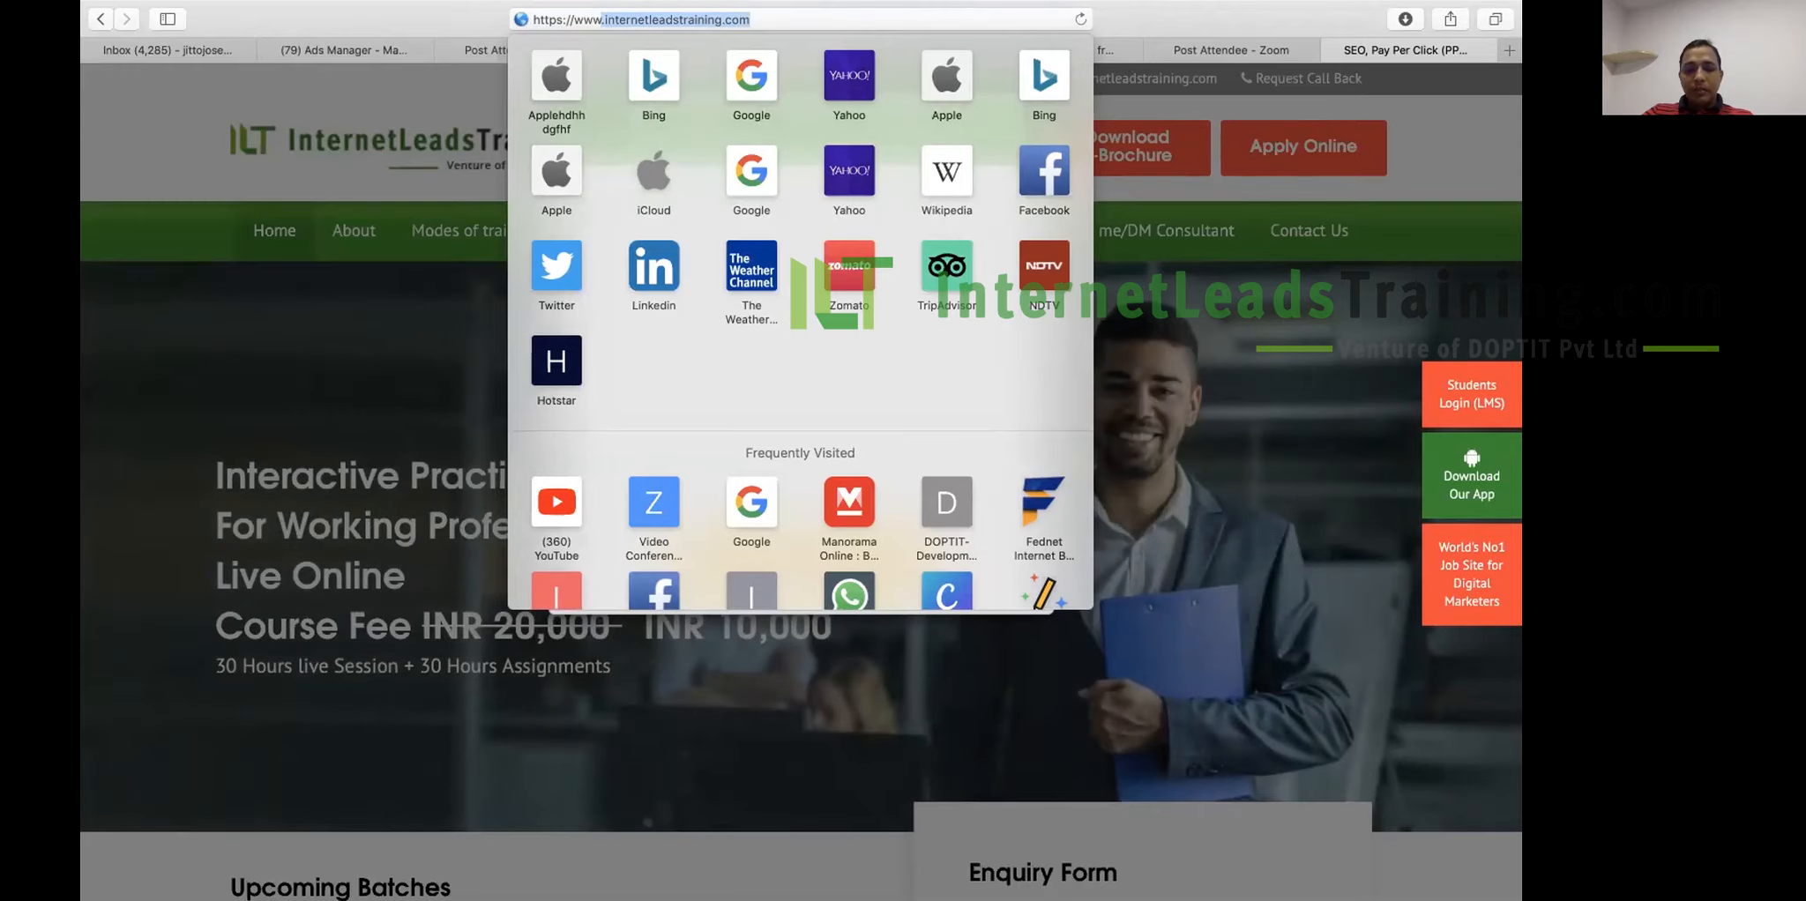
key(alt+shift+Left)
key(alt+shift+Left)
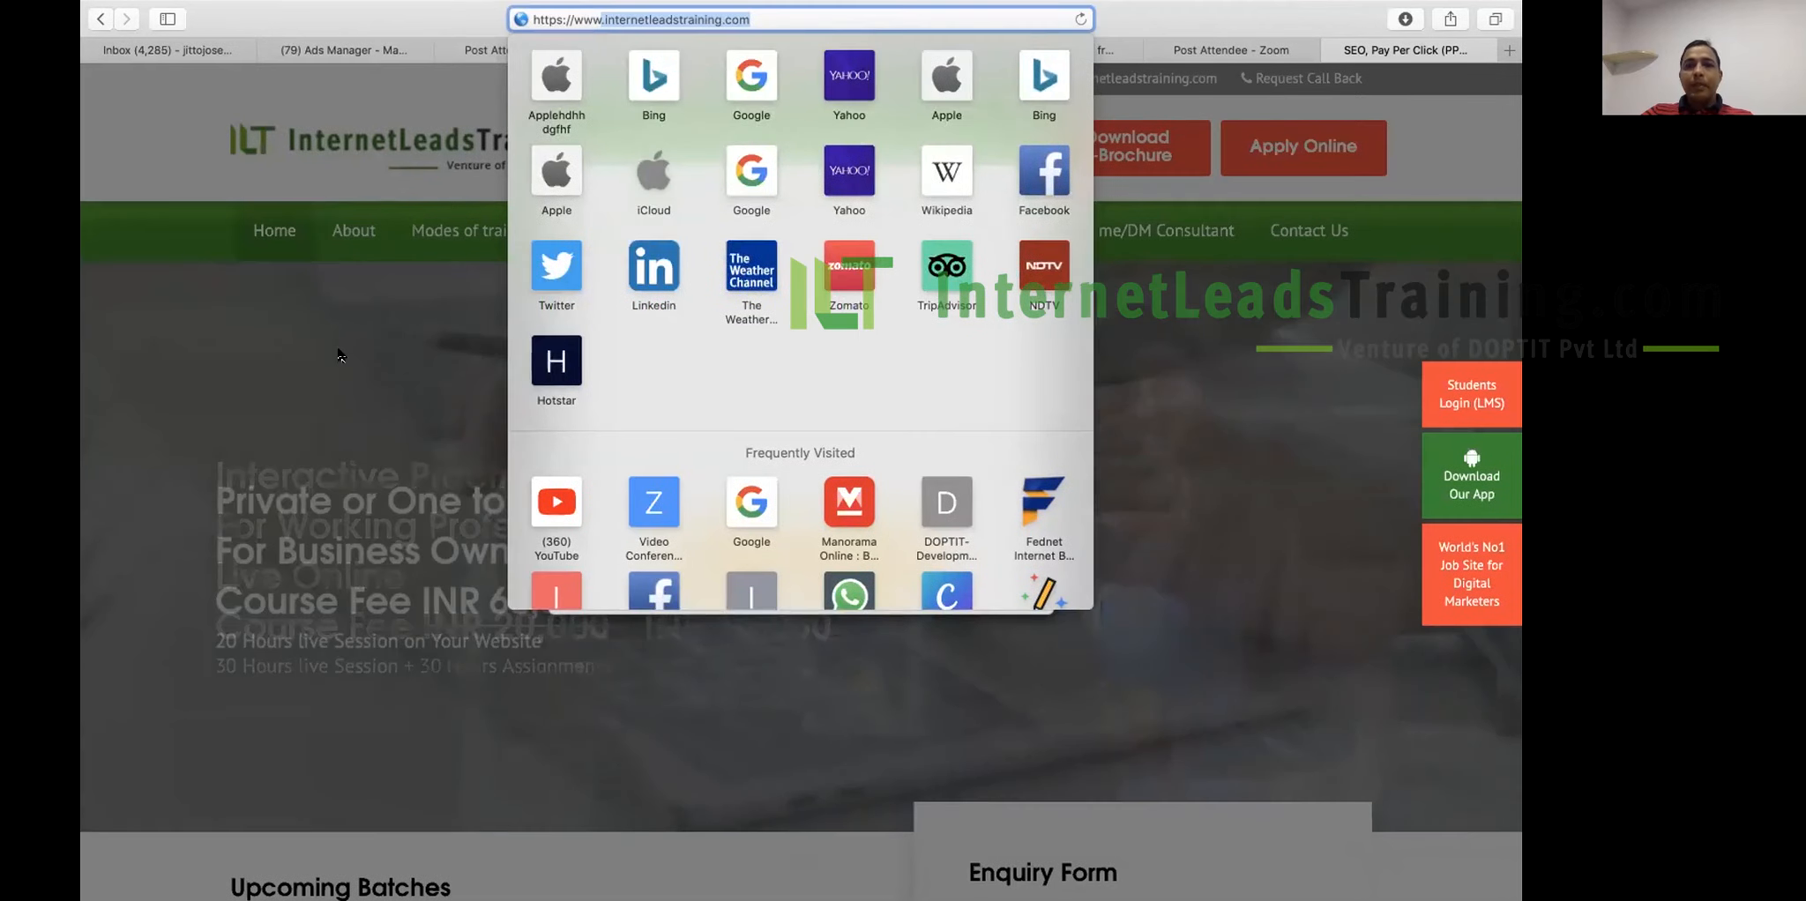
key(super+c)
click(341, 356)
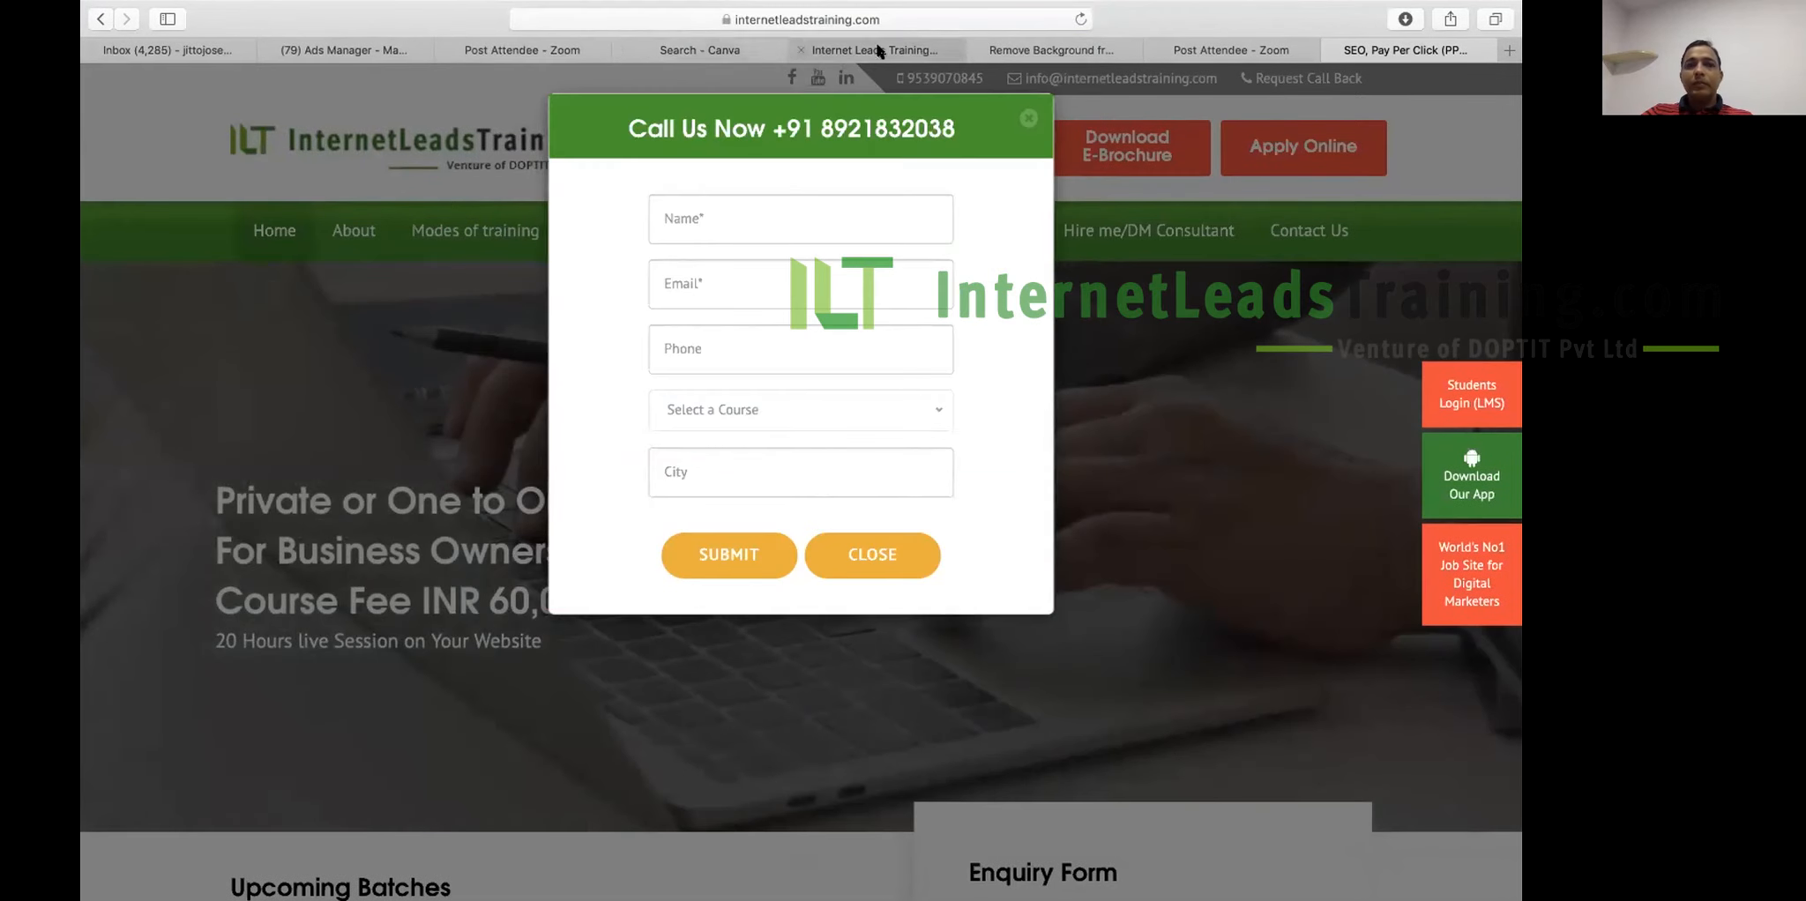
- Set the Page URL rule's value to .internetleadstraining.com in Google Ads and create the audience, then leave Audience manager
click(801, 53)
click(775, 589)
key(super+v)
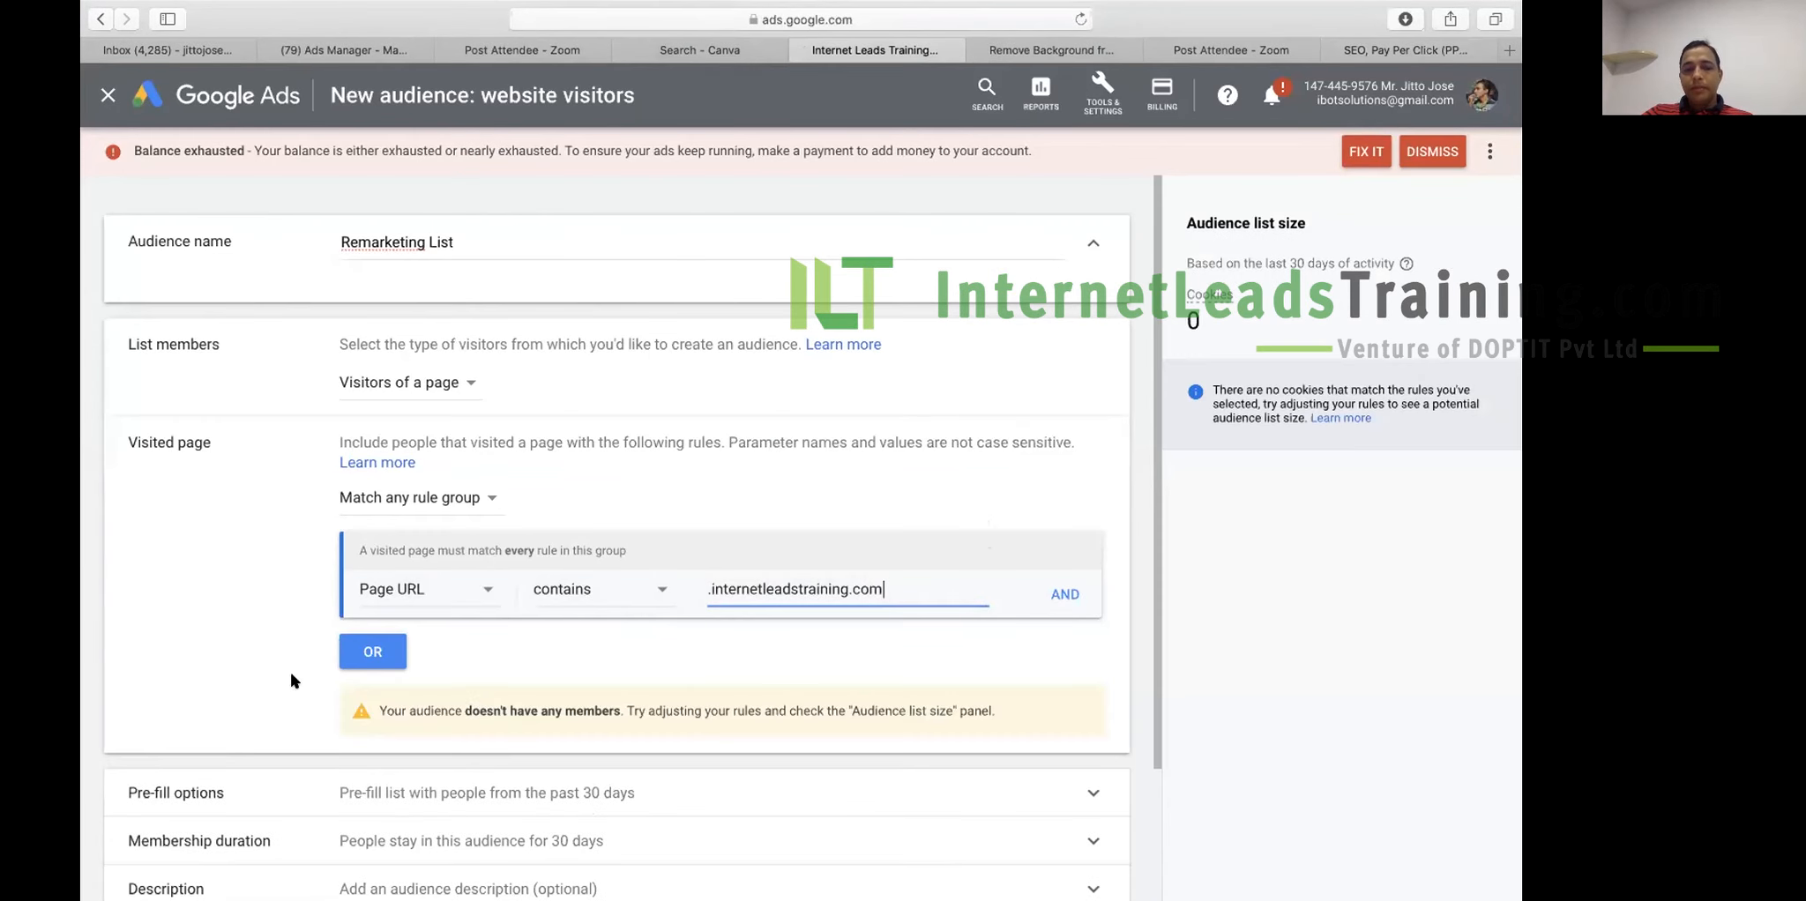
click(210, 636)
scroll(211, 642, down, 3)
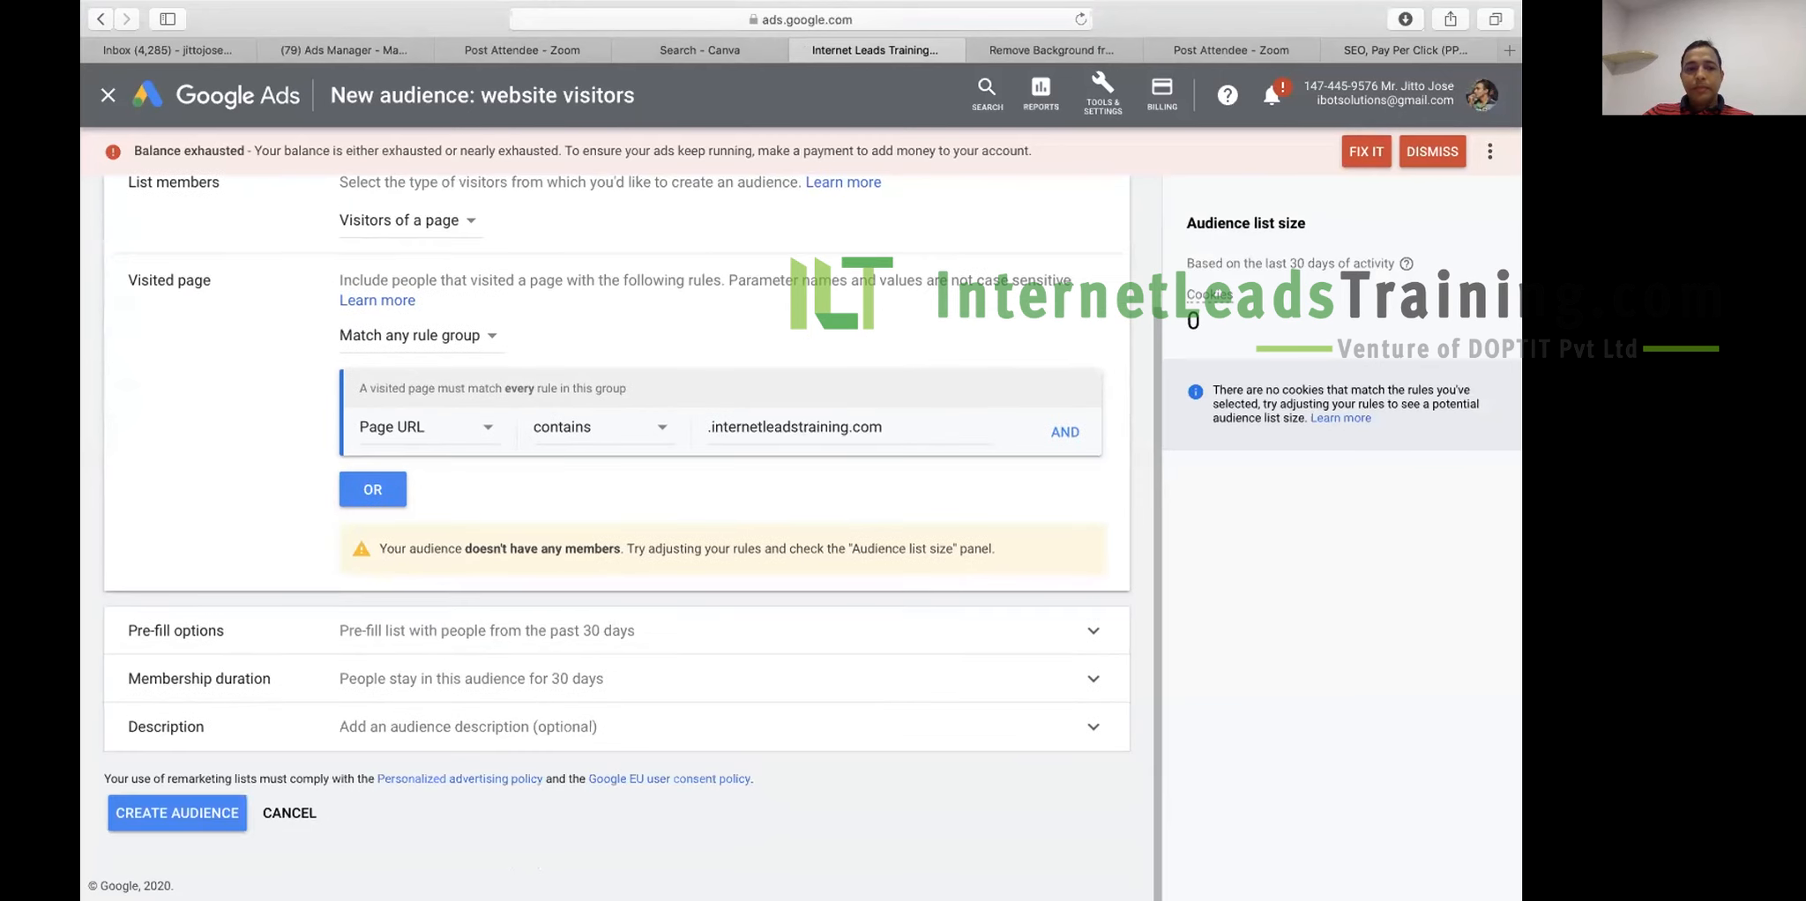
click(177, 814)
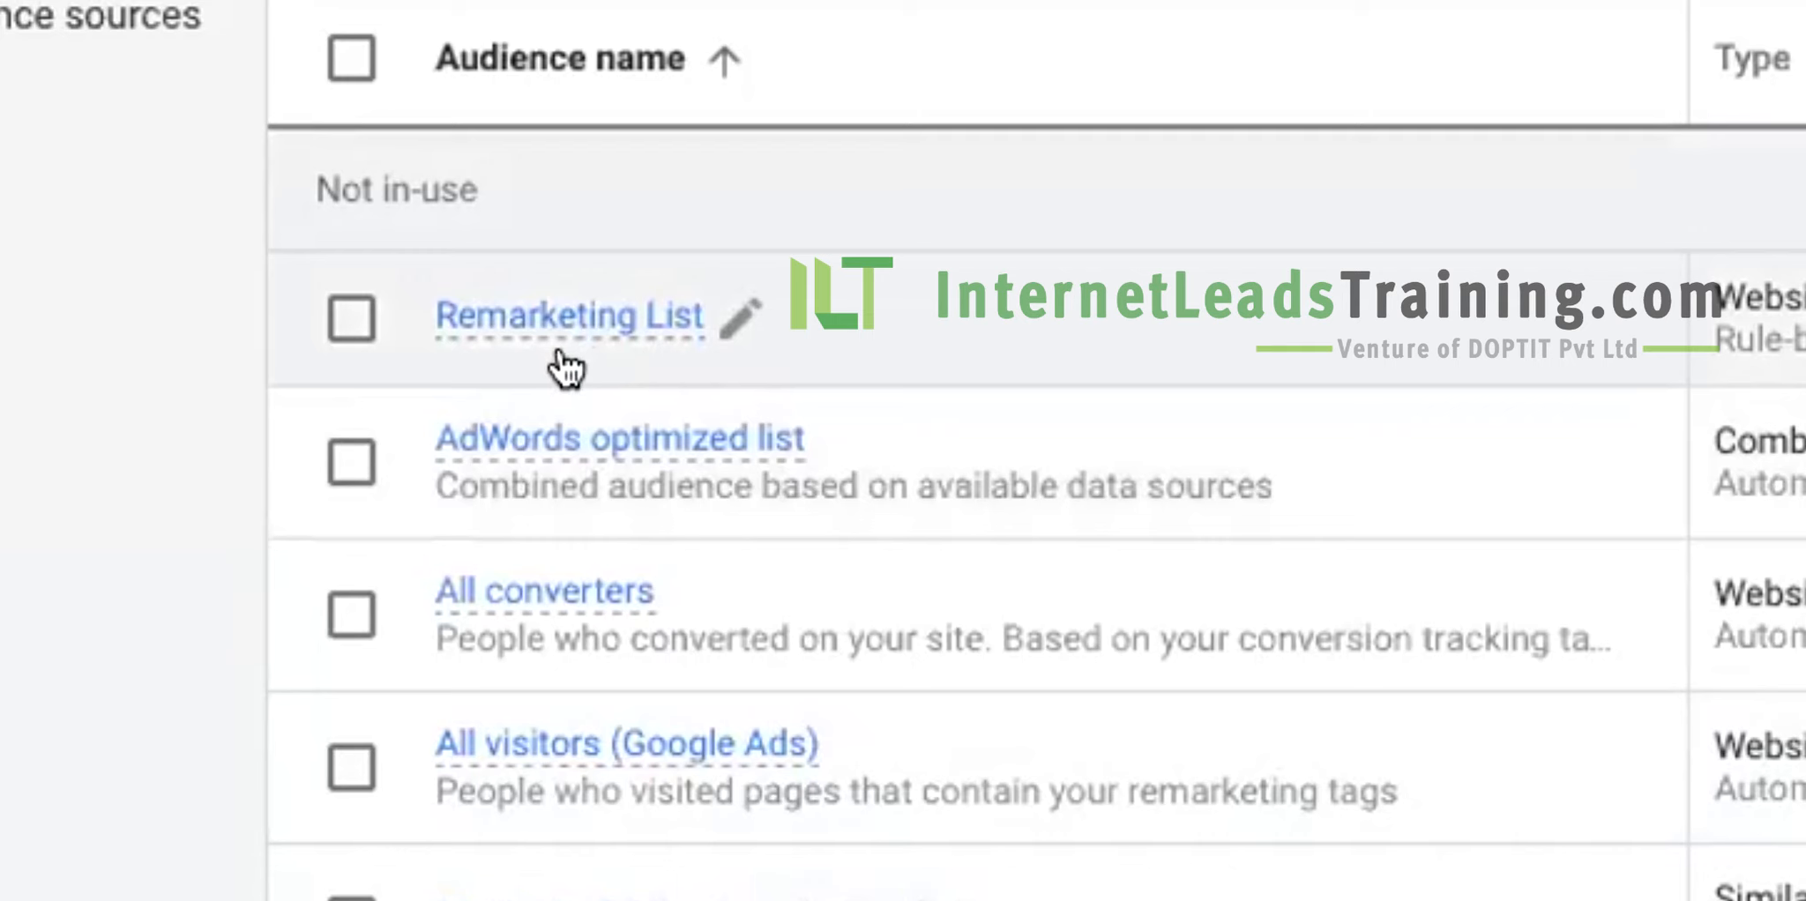
mouse_move(524, 315)
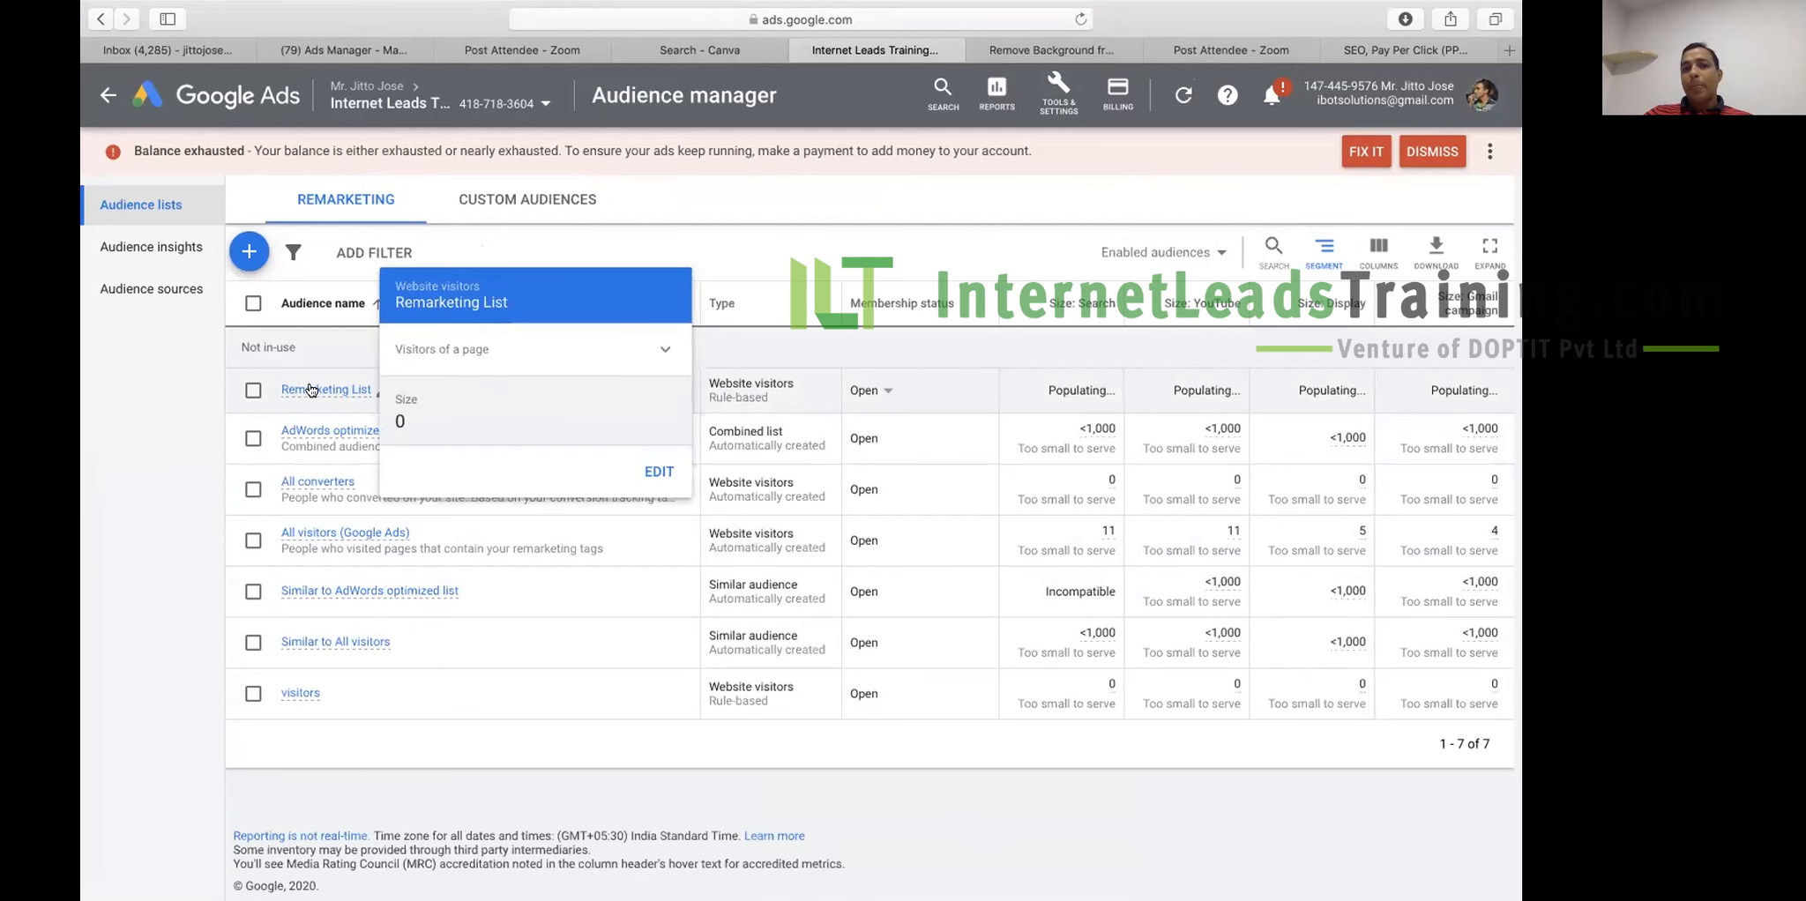
click(109, 97)
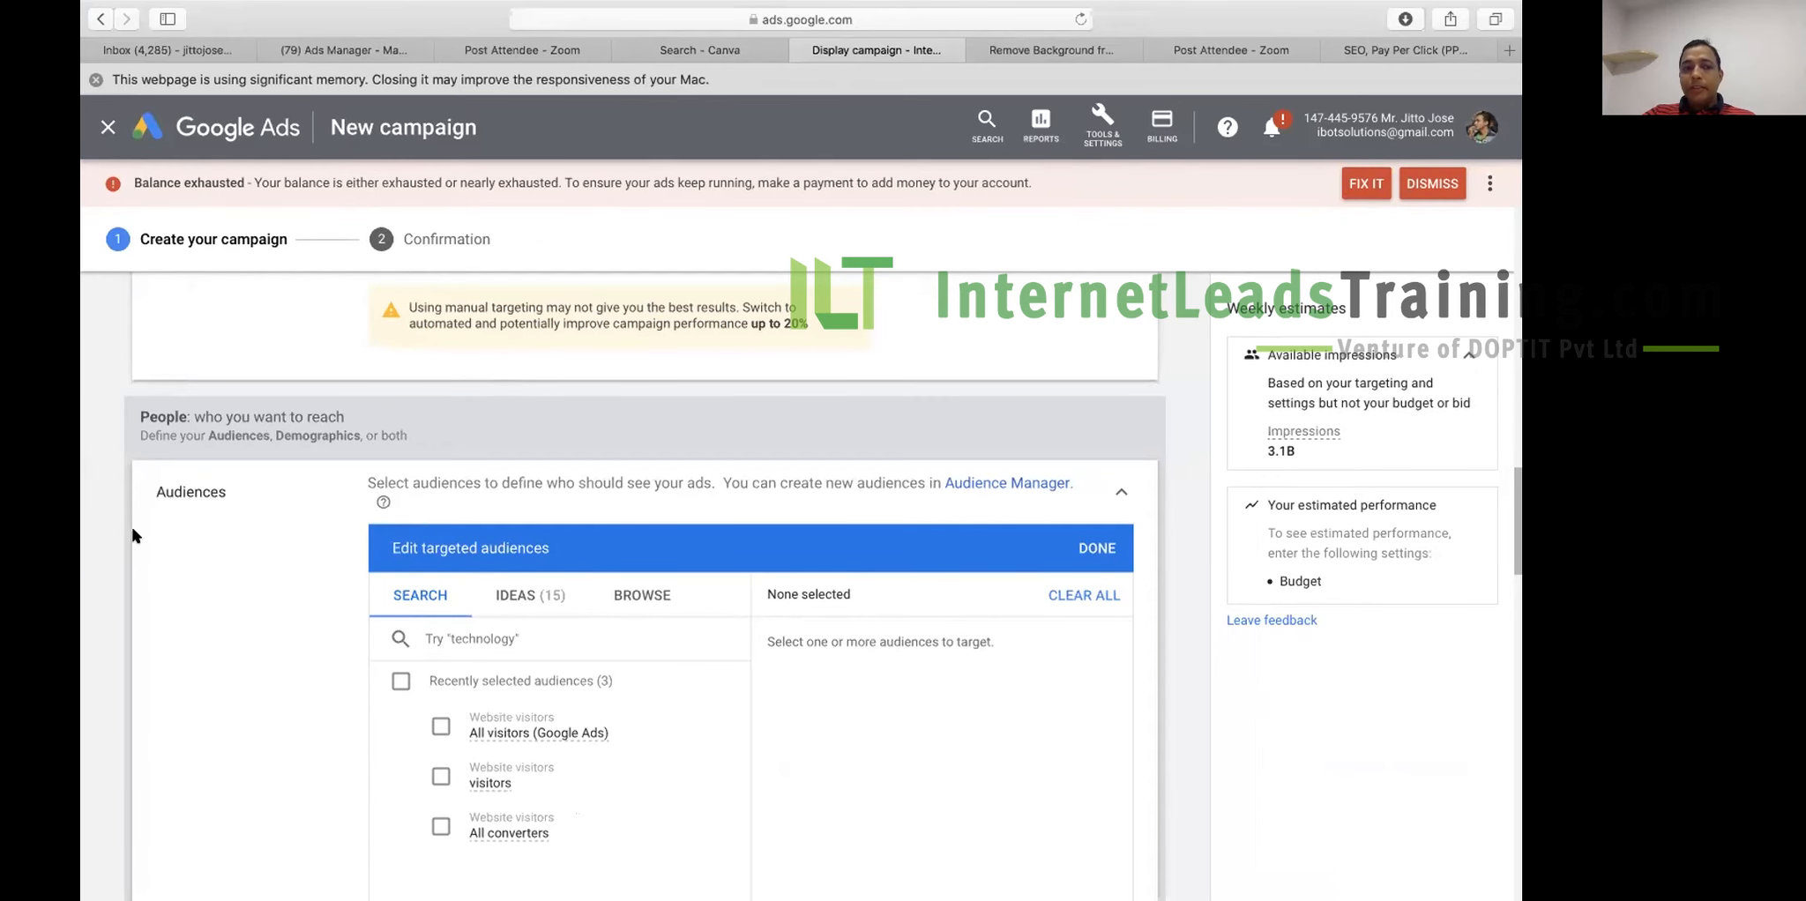
- Target the Remarketing List audience from the website visitors group of the remarketing and similar audiences for the ad group
scroll(96, 552, up, 5)
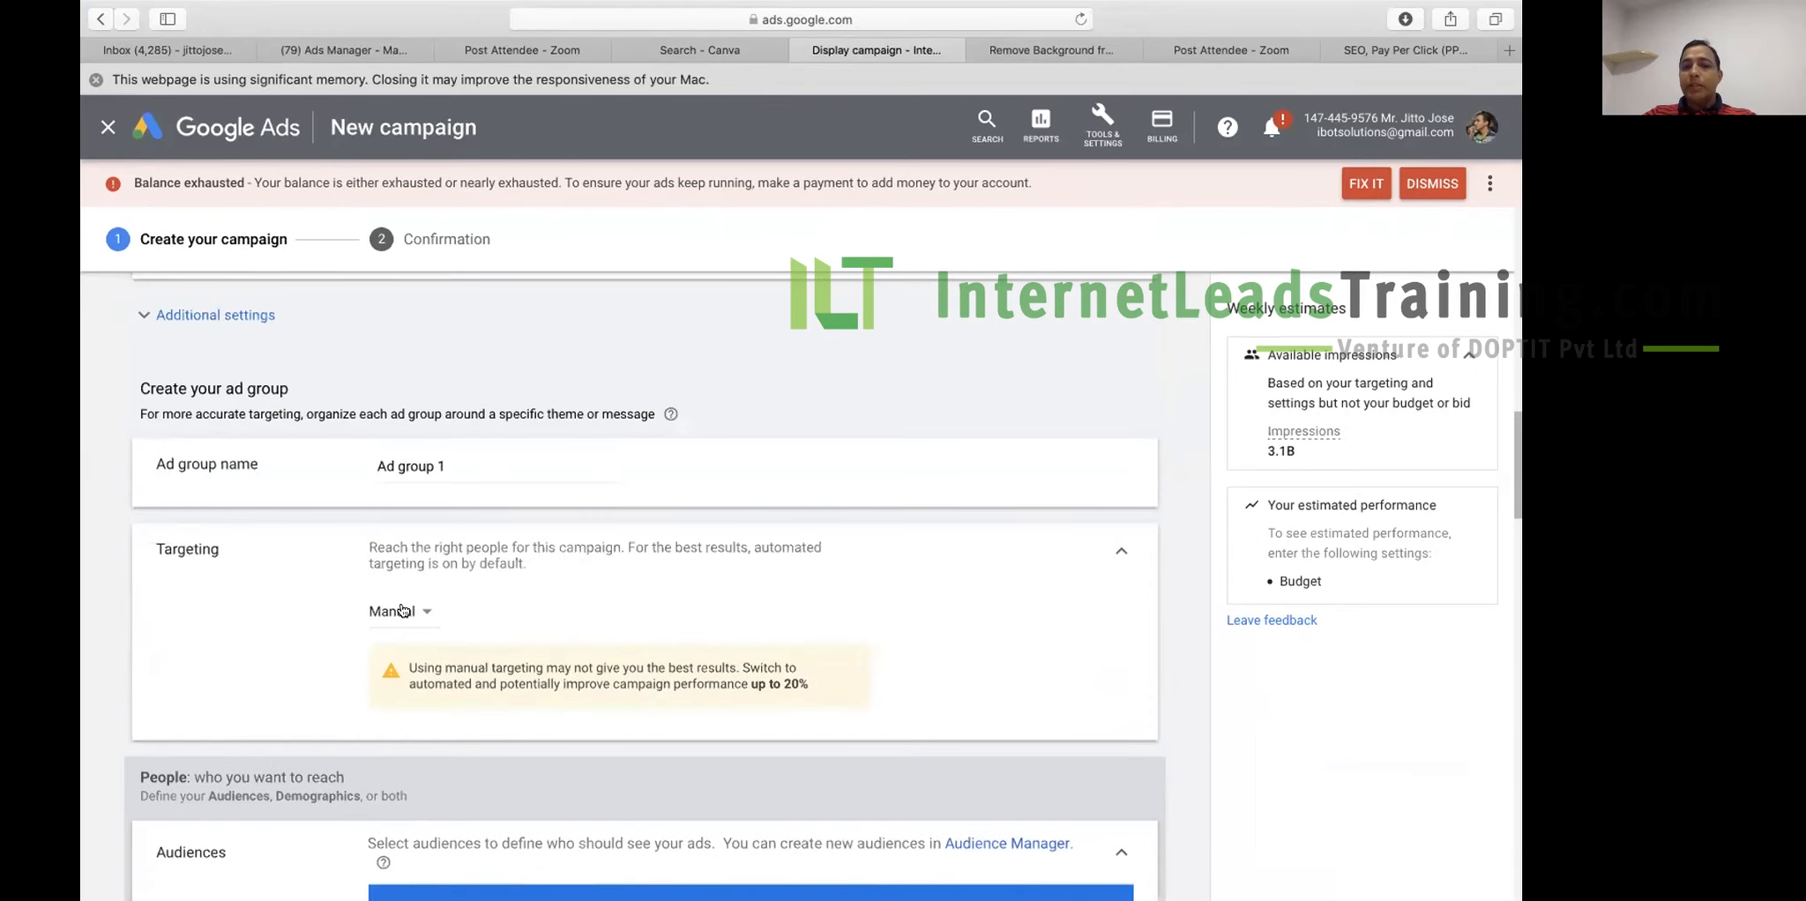
scroll(102, 636, down, 6)
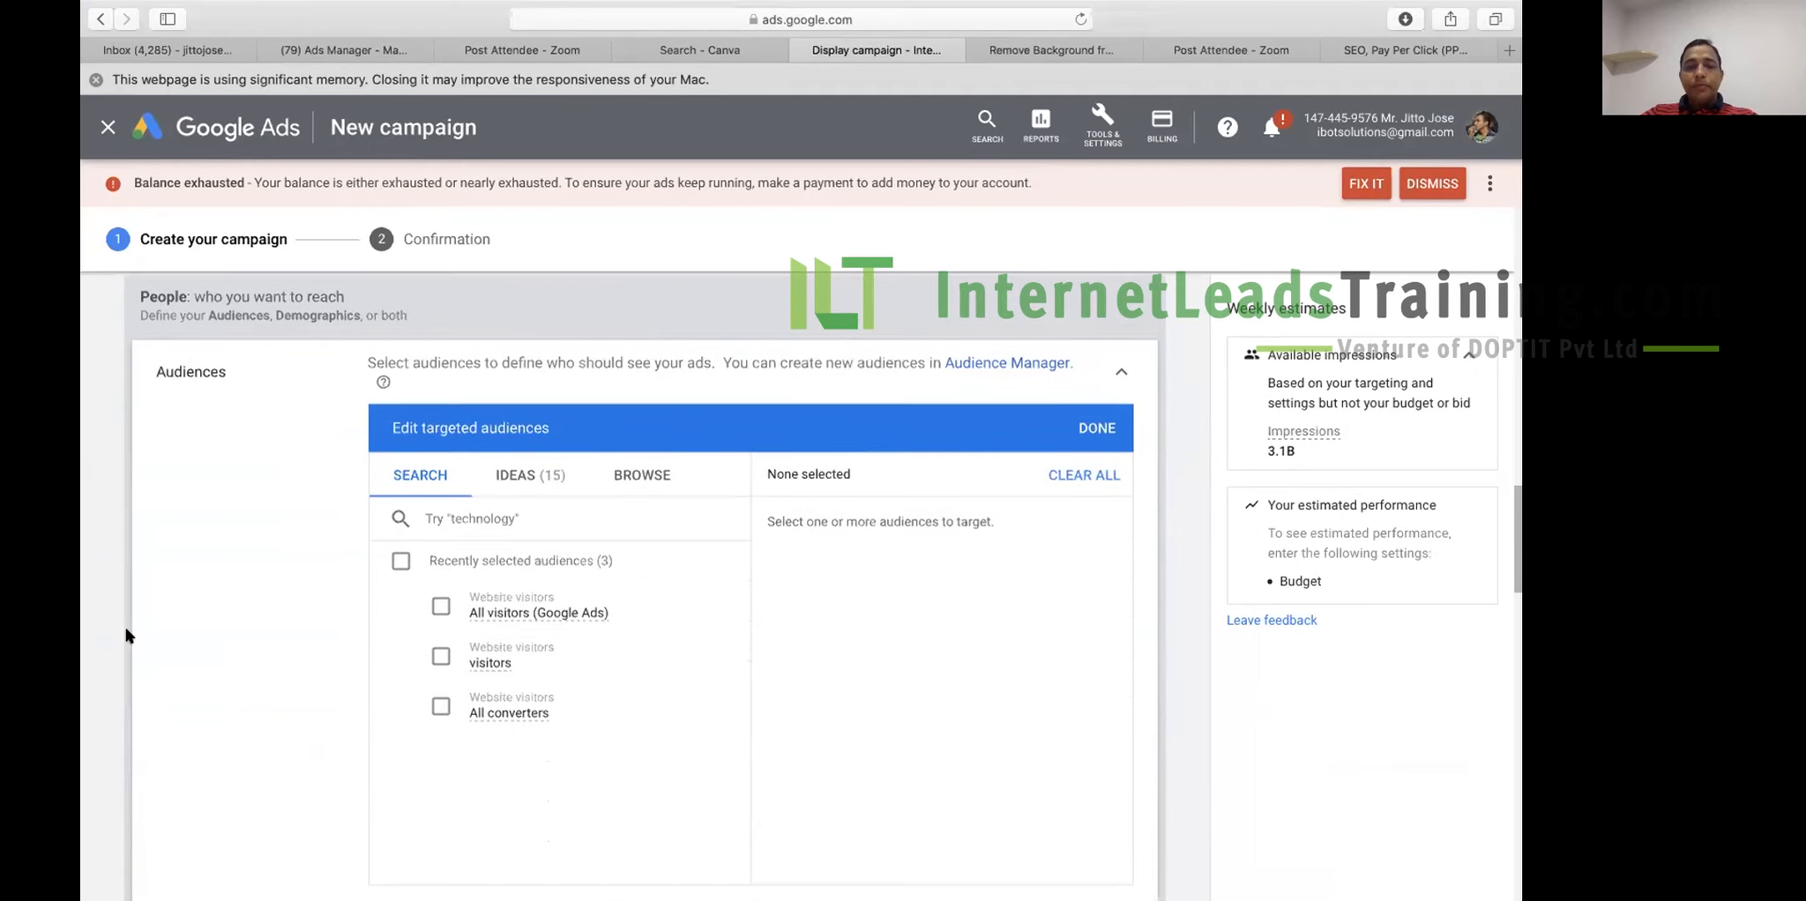
click(658, 482)
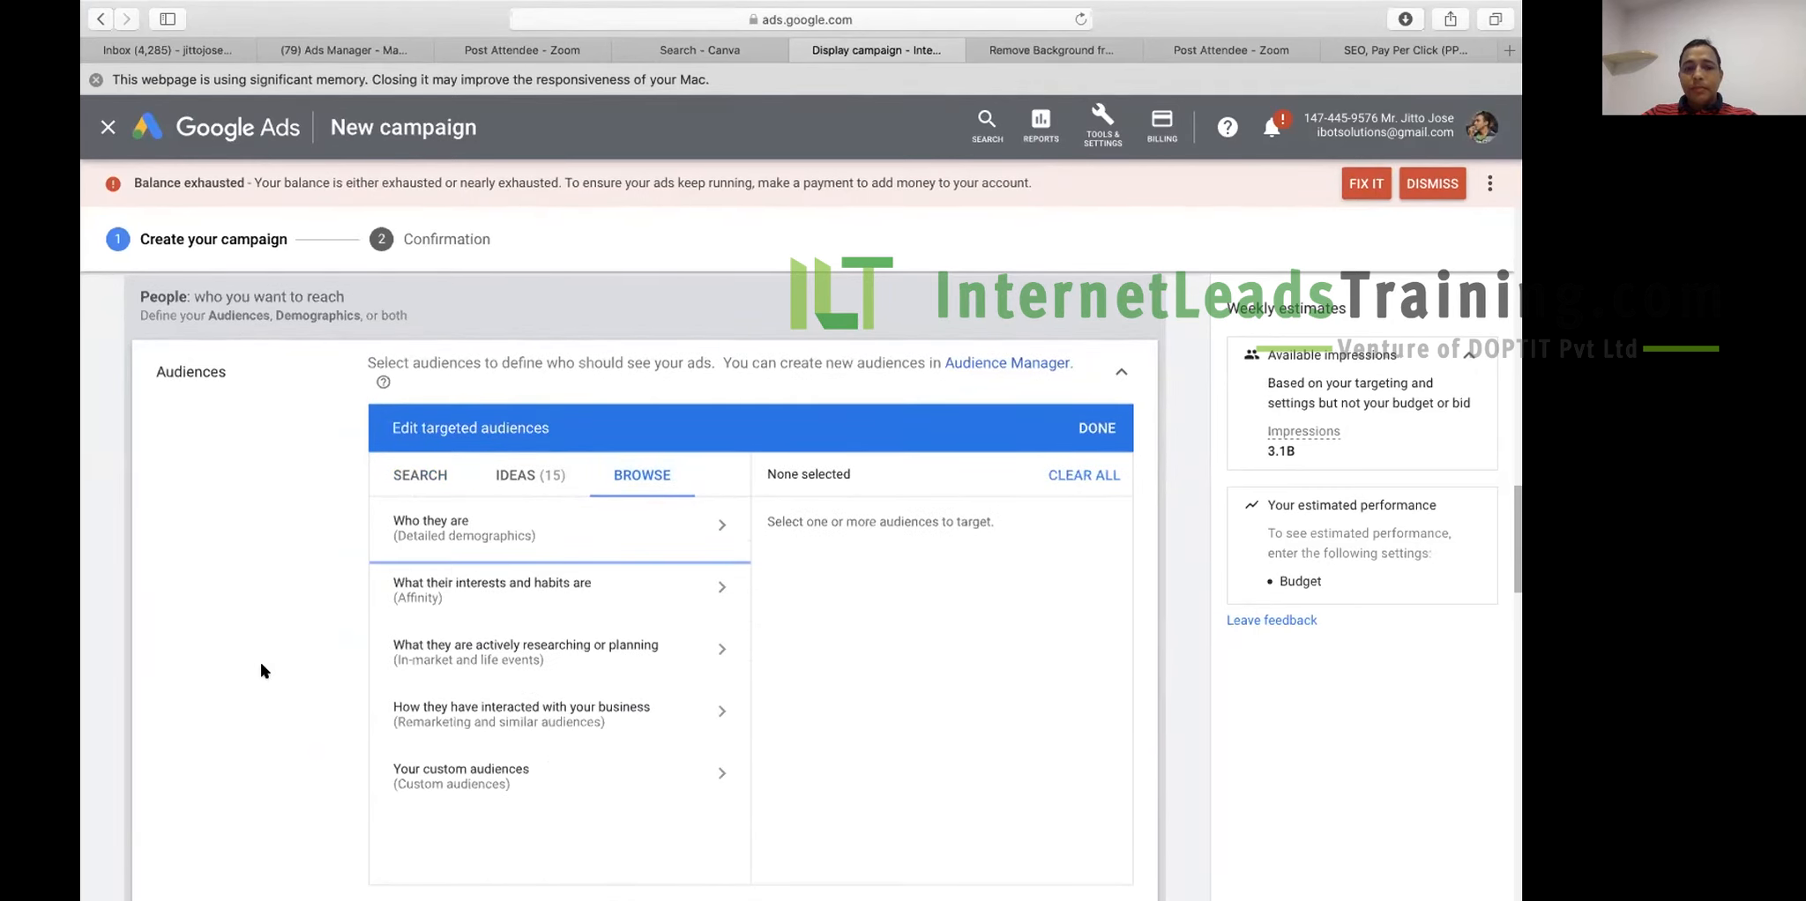
click(606, 723)
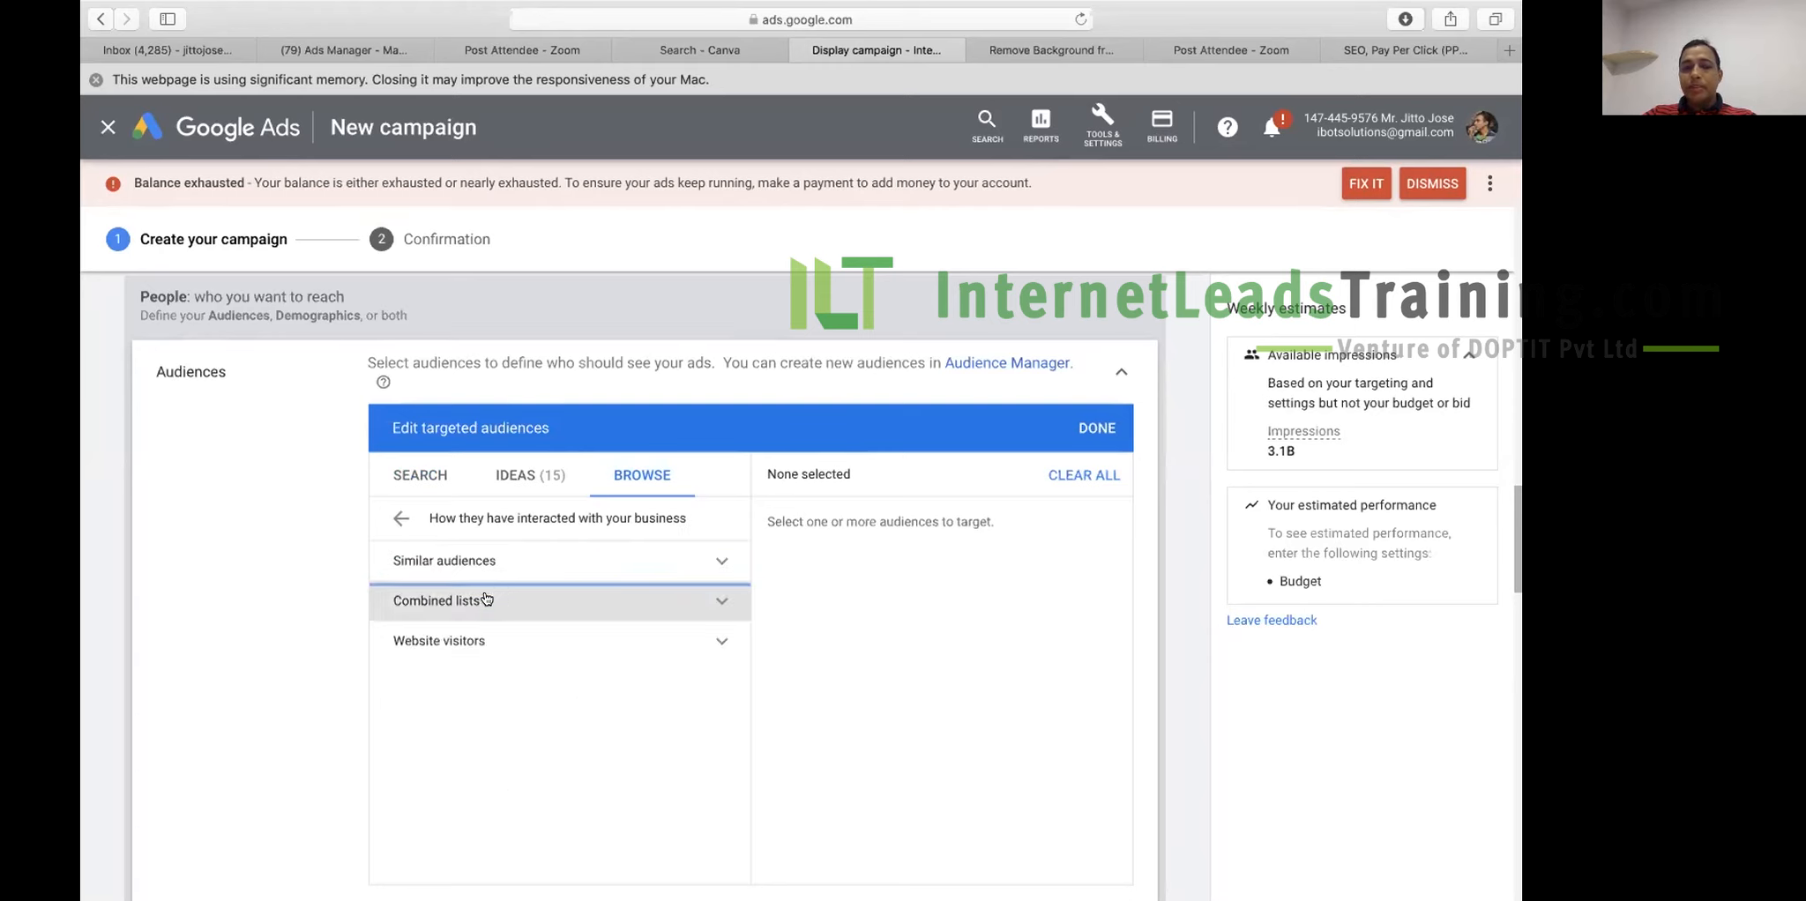
click(481, 652)
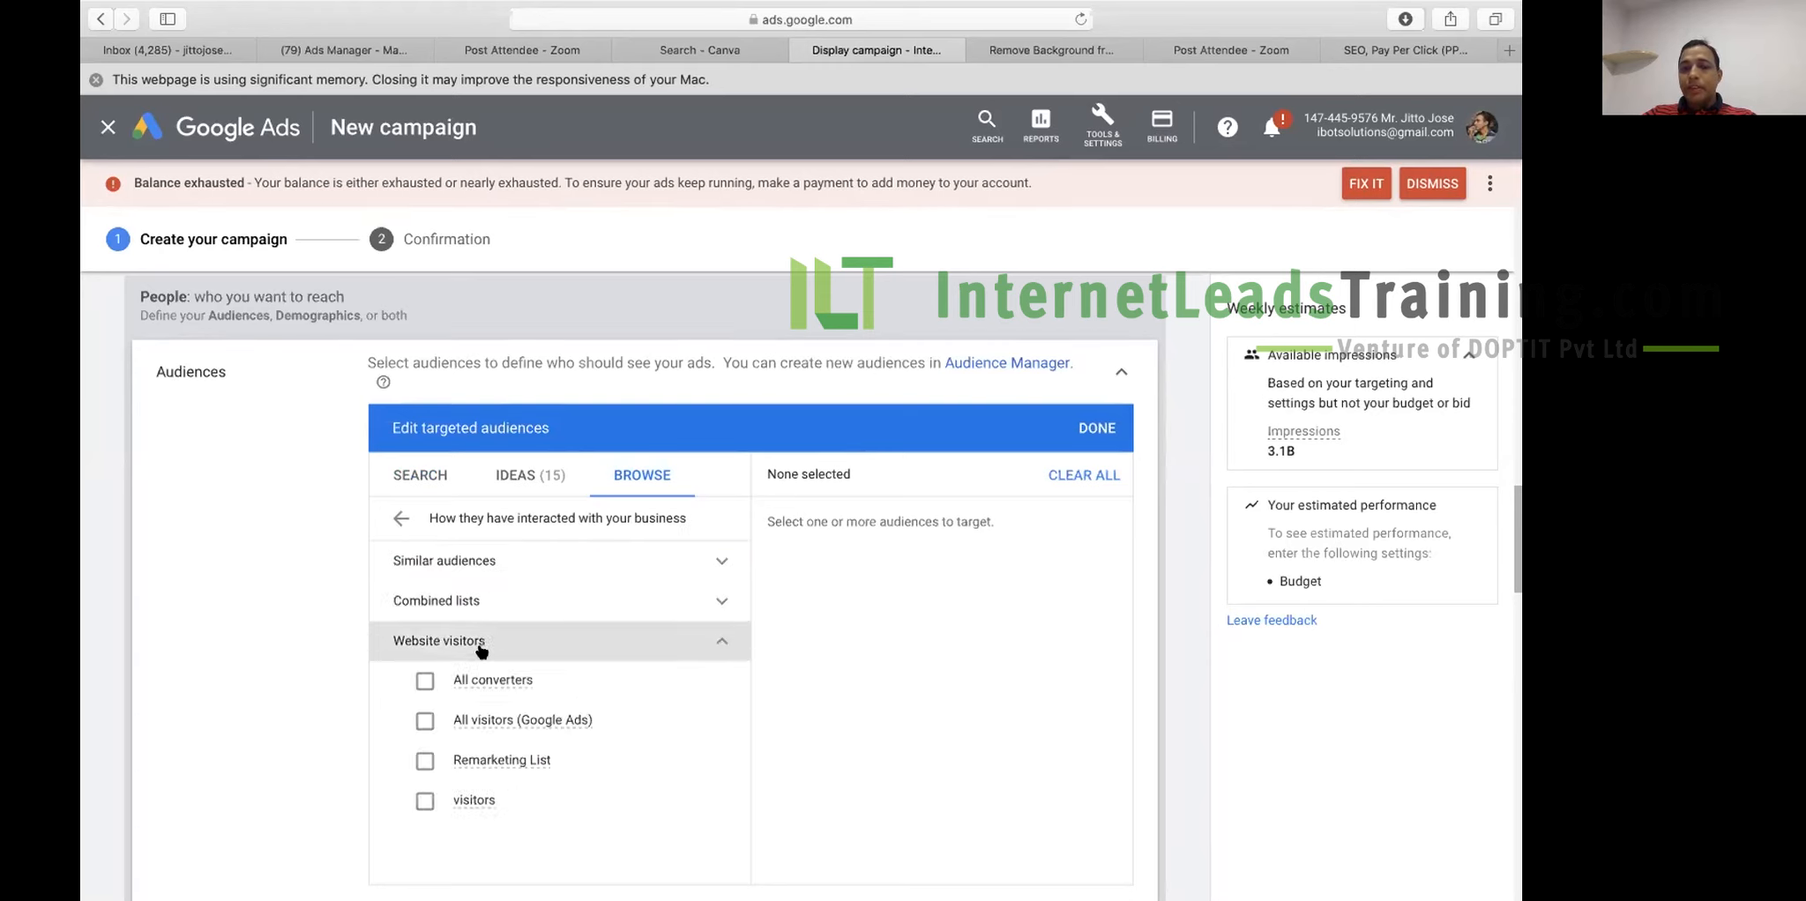
click(423, 764)
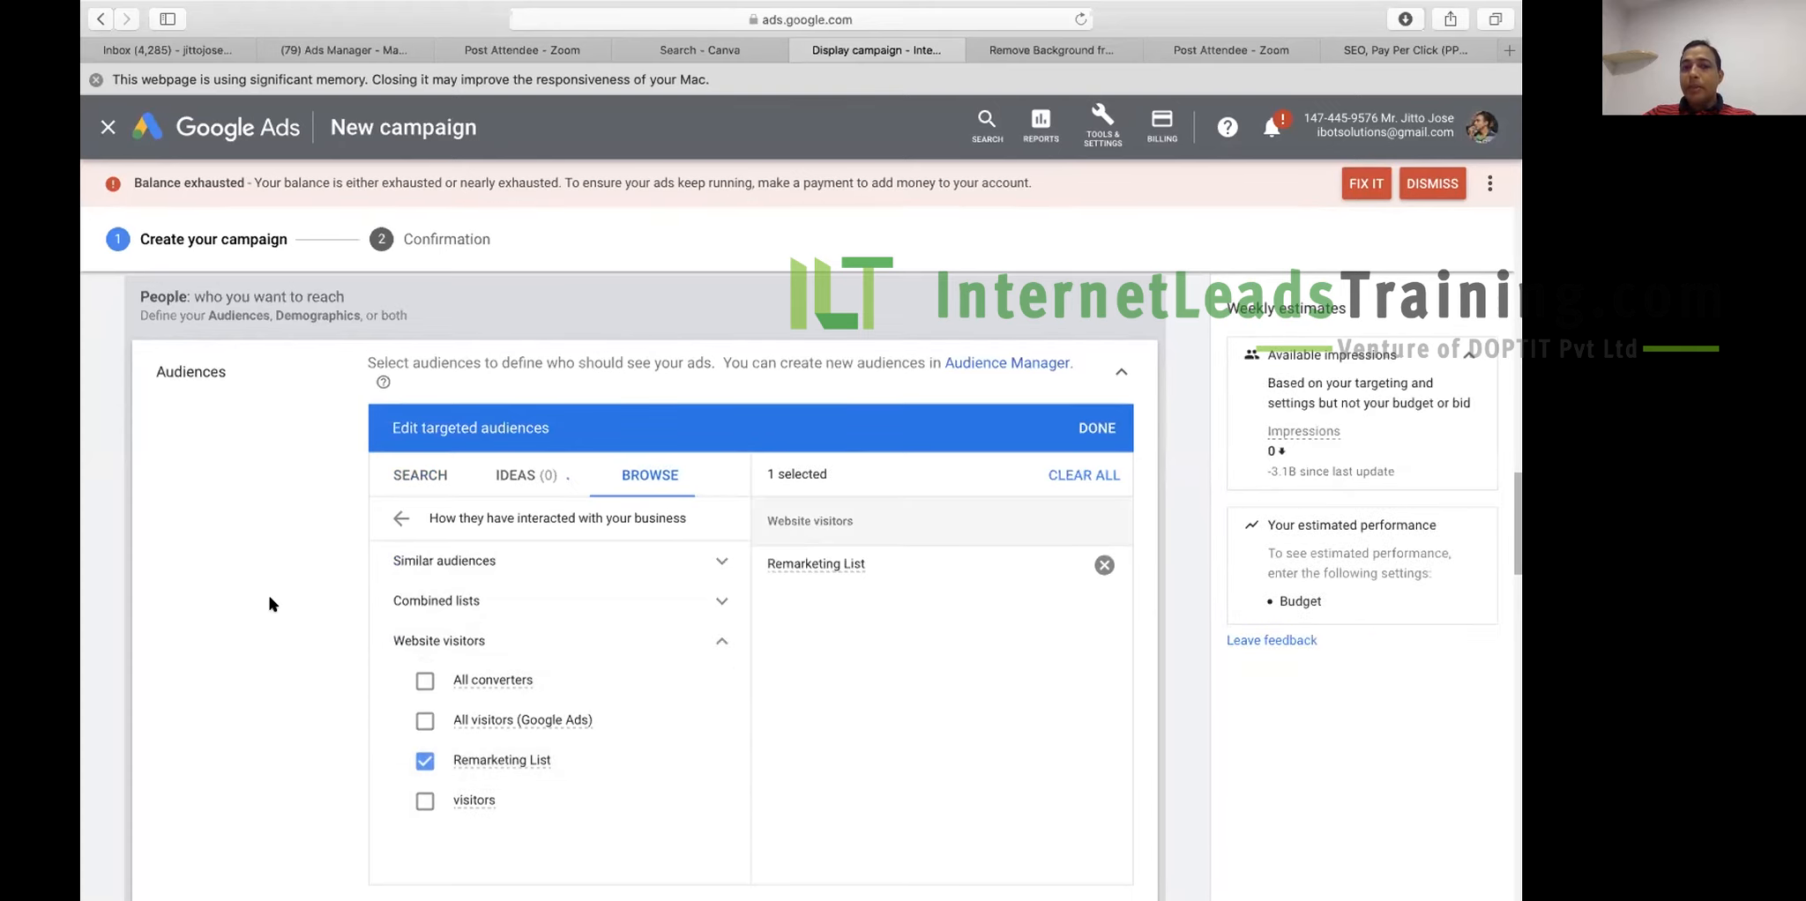
- Examine the options under Similar audiences and Combined lists in the ad group's audience targeting
scroll(269, 604, down, 3)
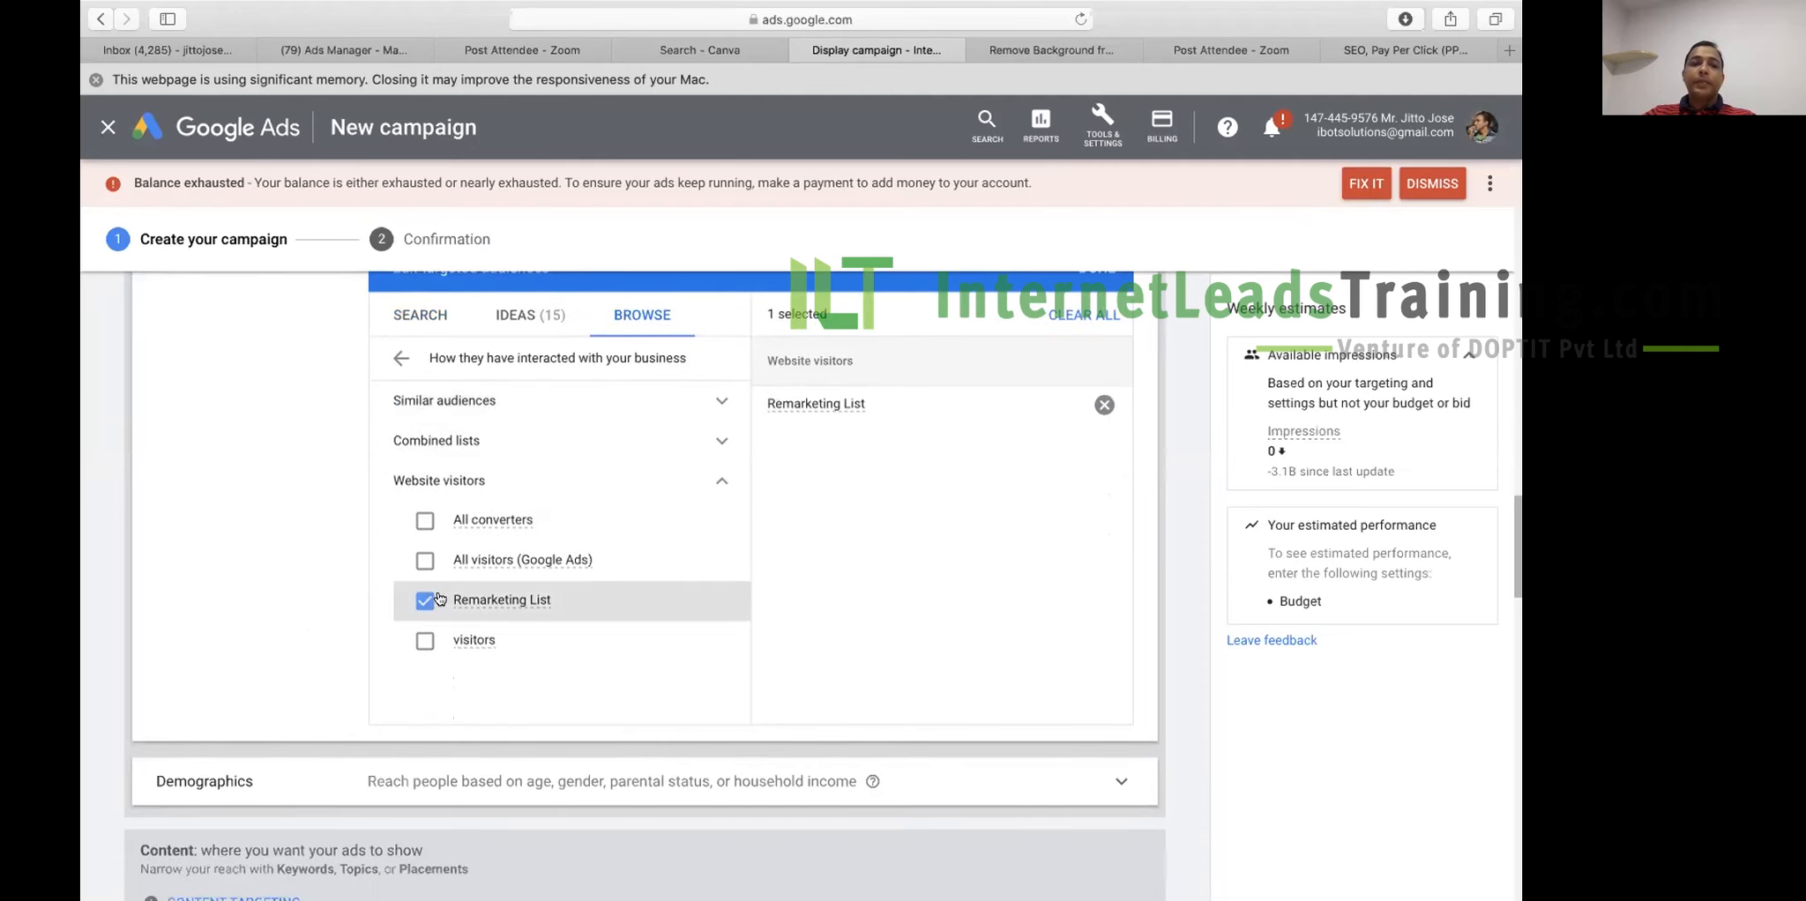
click(488, 401)
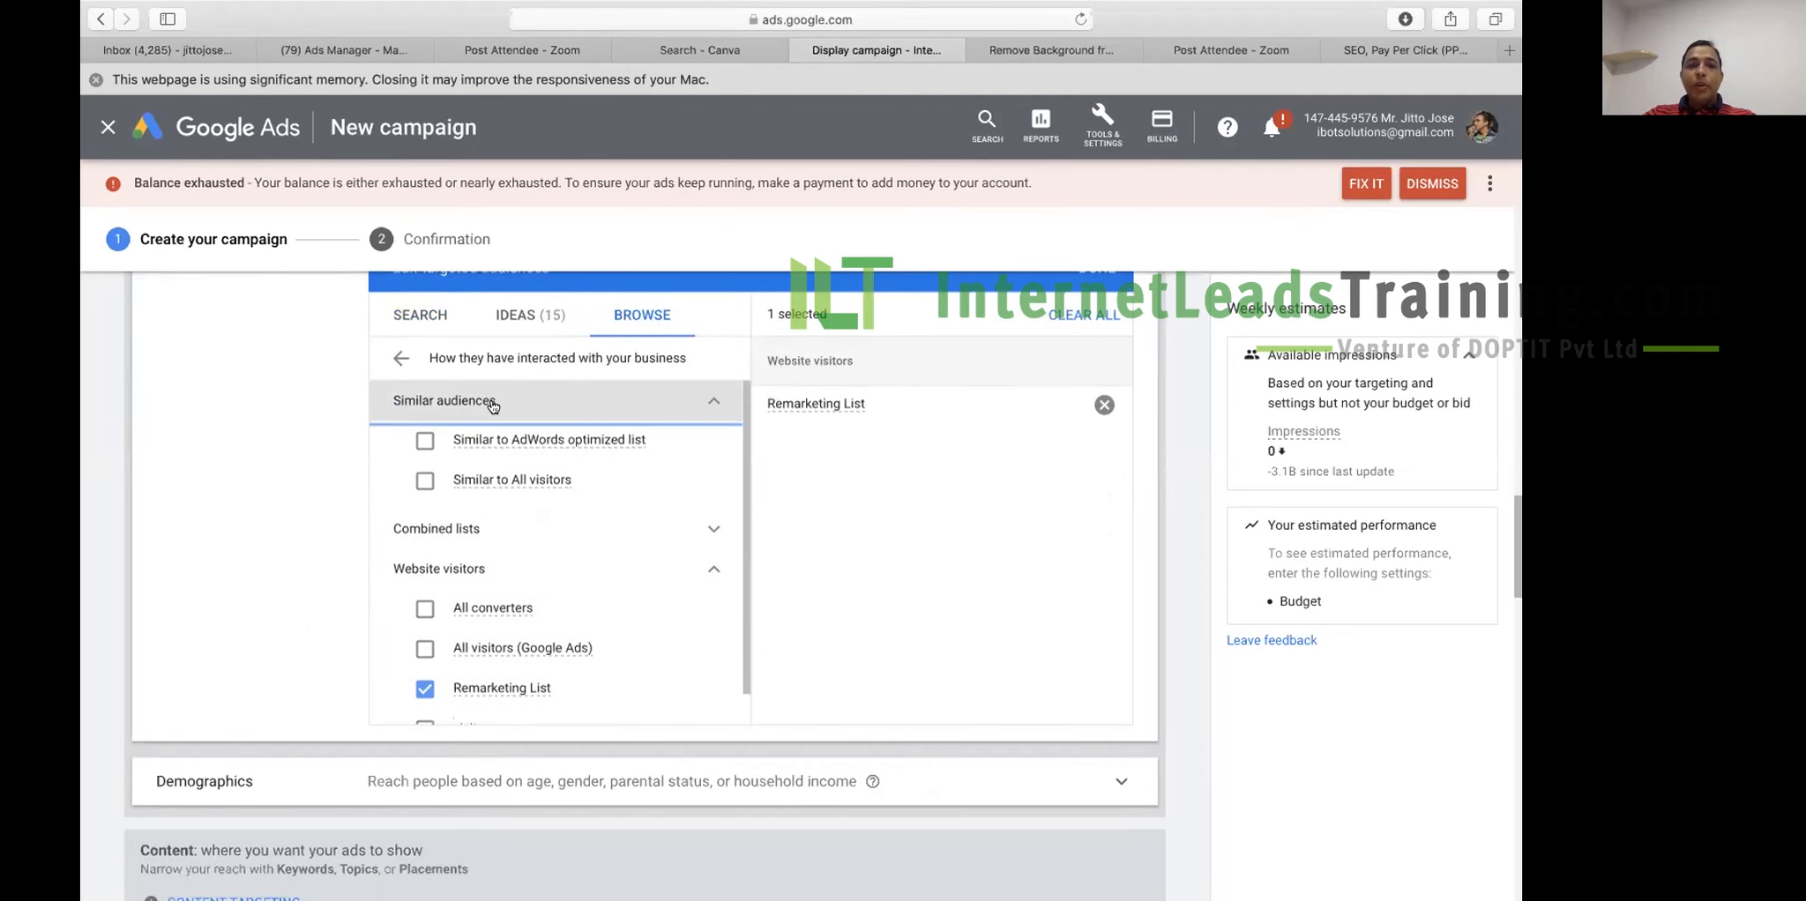
click(462, 530)
click(462, 529)
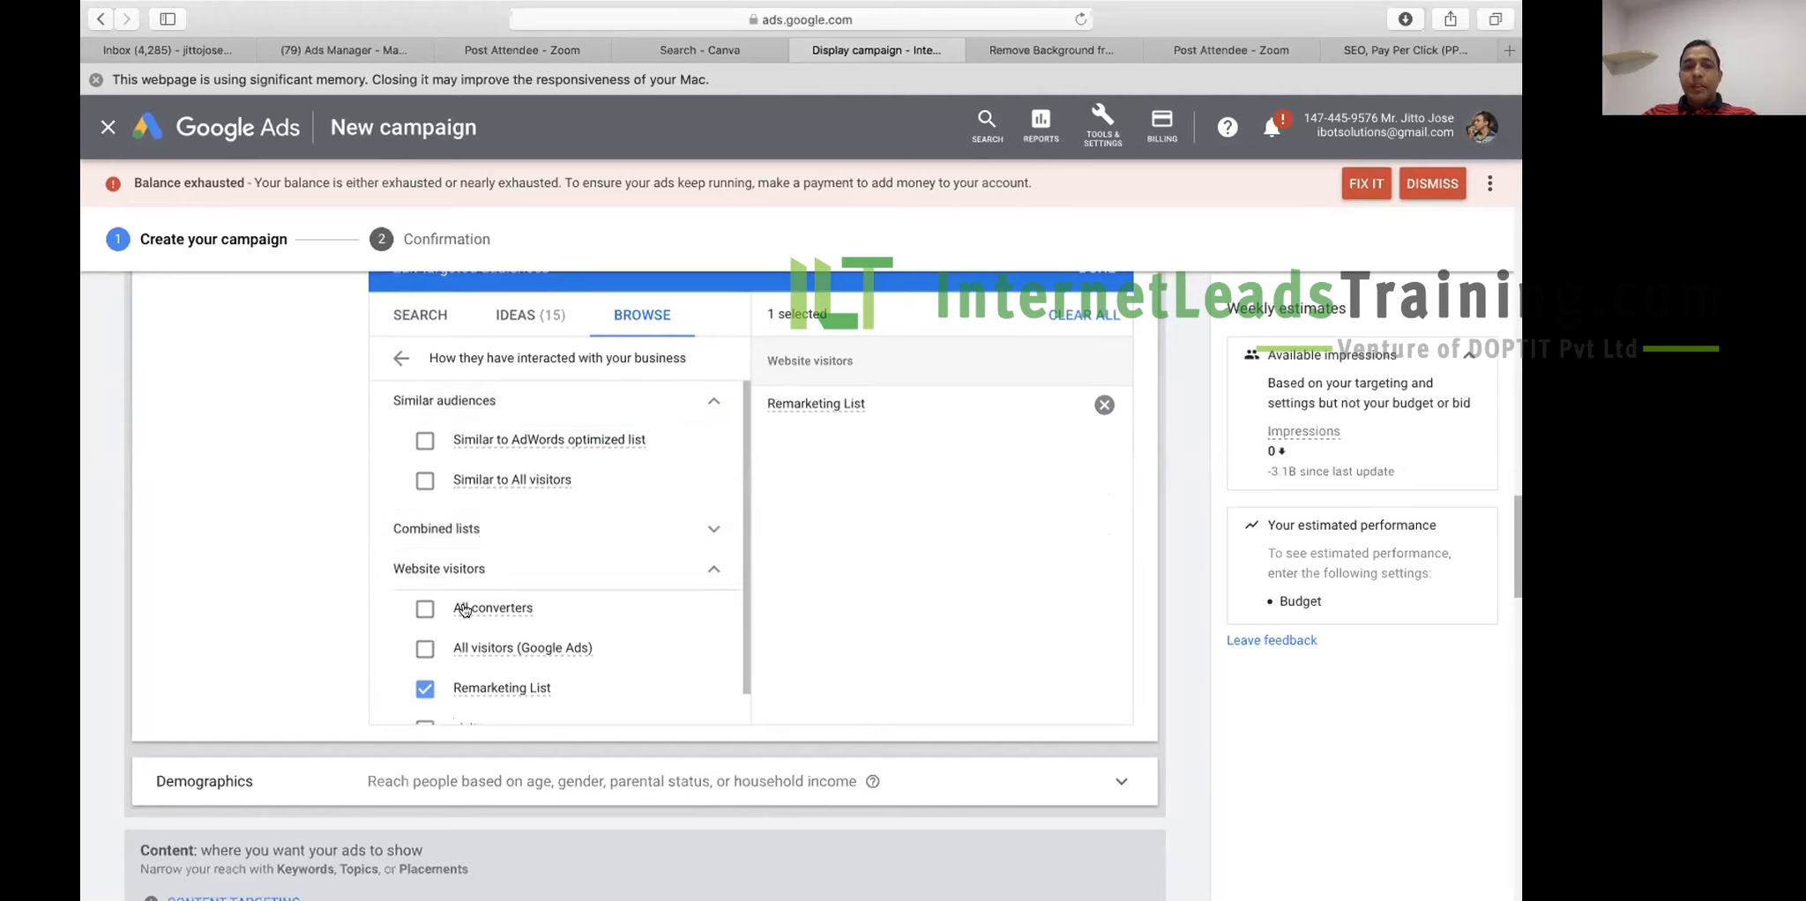